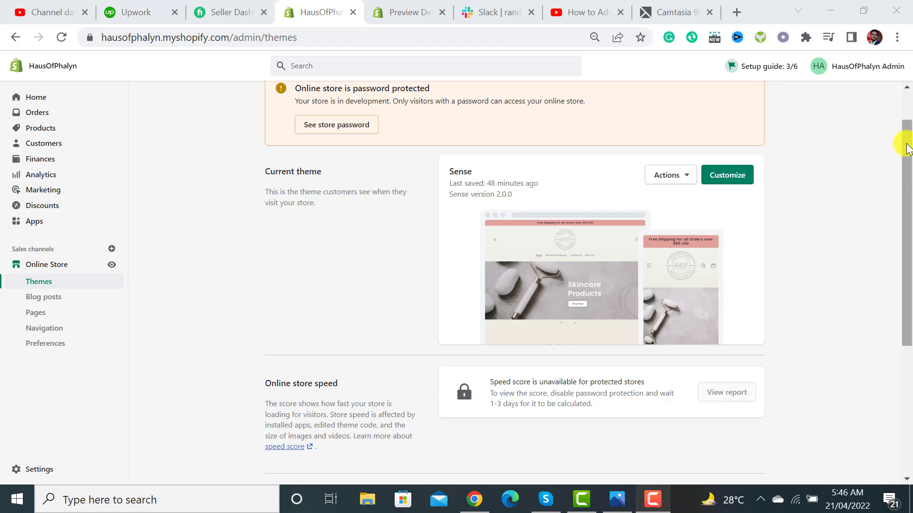
Add the free Sense theme to the store's theme library.
{"action": "mouse_move", "coordinate": [905, 136]}
{"action": "left_mouse_down"}
{"action": "mouse_move", "coordinate": [906, 99]}
{"action": "mouse_move", "coordinate": [906, 137]}
{"action": "left_mouse_up"}
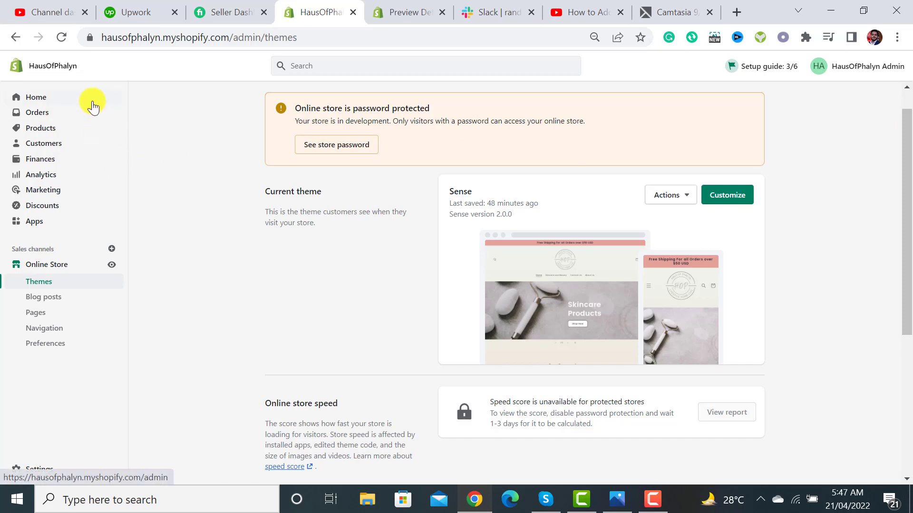
{"action": "left_click_drag", "start_coordinate": [907, 166], "coordinate": [906, 303]}
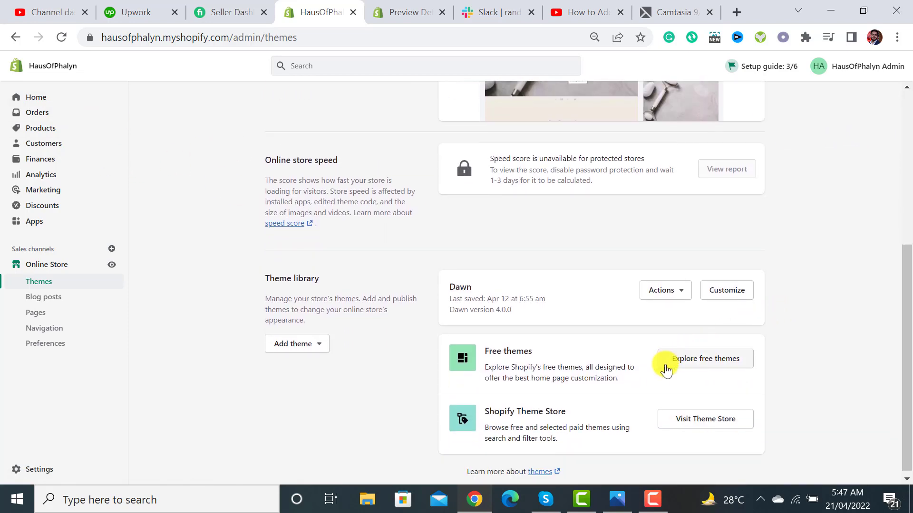
{"action": "left_click", "coordinate": [710, 366]}
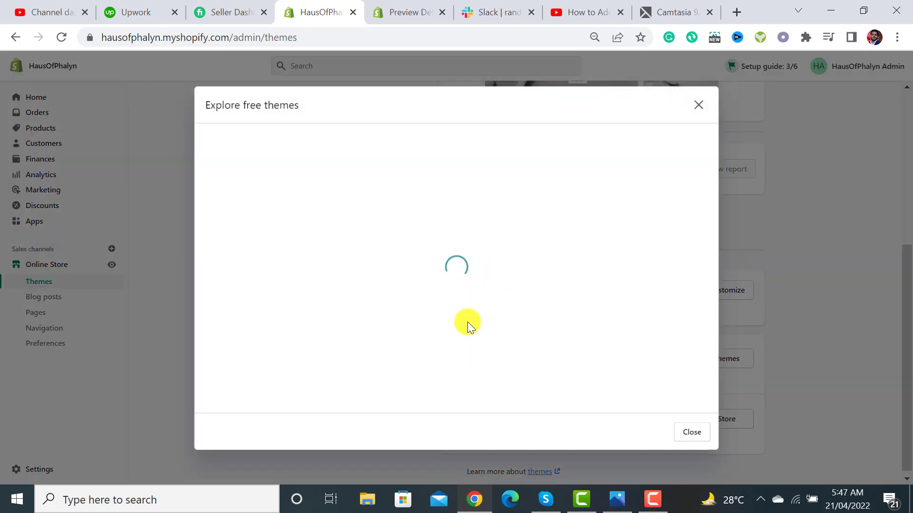
{"action": "scroll", "coordinate": [480, 298], "scroll_direction": "down", "scroll_amount": 3}
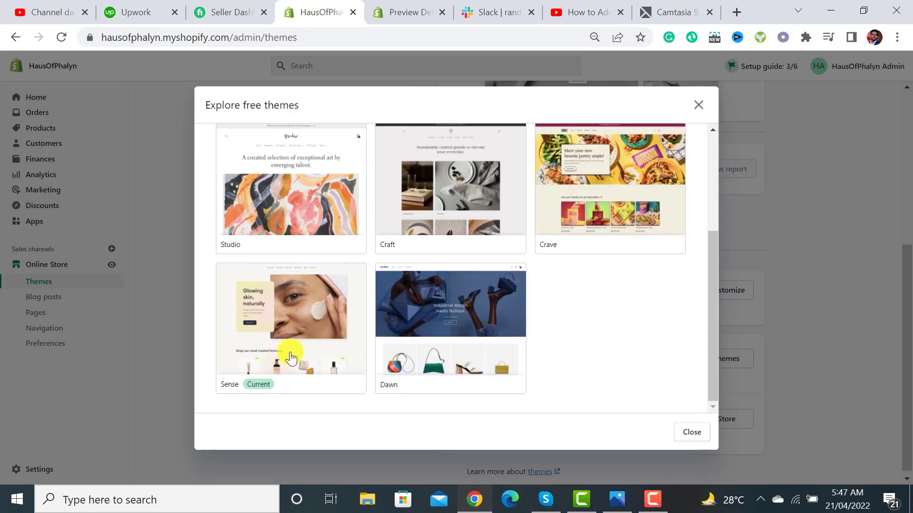
{"action": "left_click", "coordinate": [291, 357]}
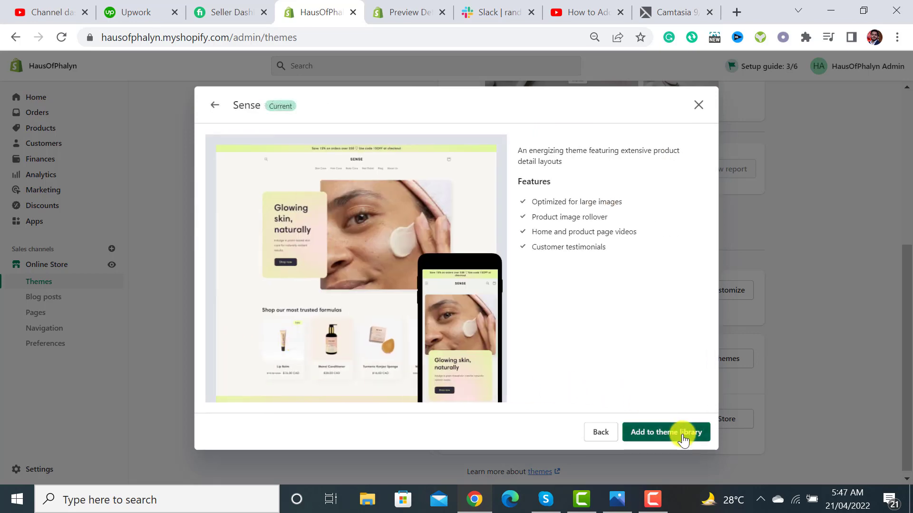
{"action": "left_click", "coordinate": [683, 440]}
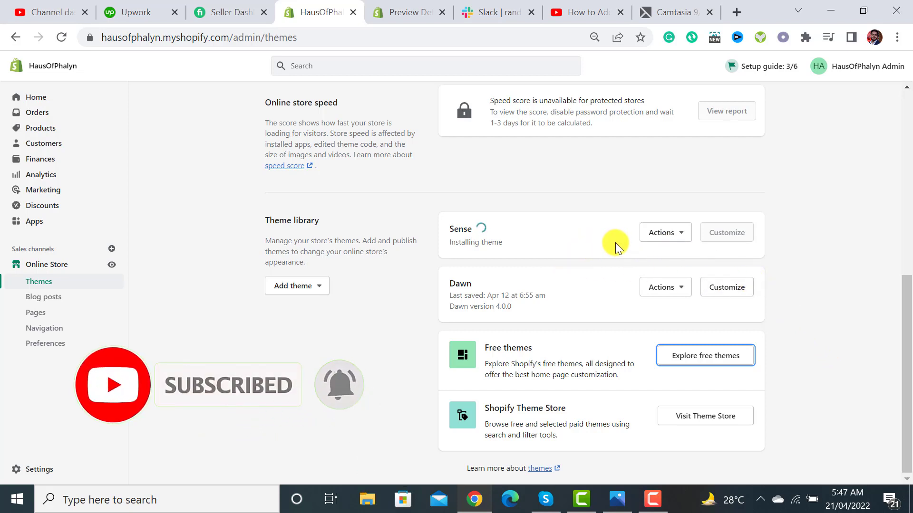
Examine the Sense theme's demo preview, from the hero banner through the feature columns and category cards to the email signup section.
{"action": "left_click", "coordinate": [408, 12]}
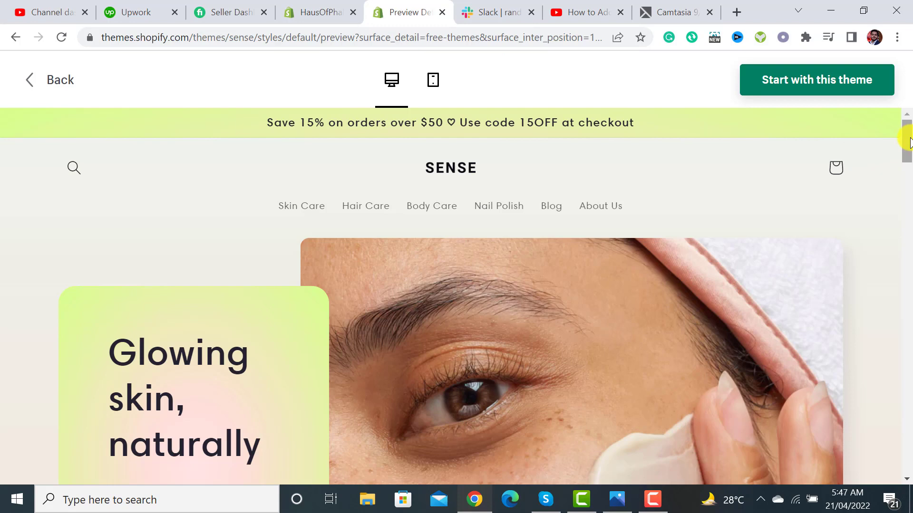
{"action": "mouse_move", "coordinate": [909, 143]}
{"action": "left_mouse_down"}
{"action": "mouse_move", "coordinate": [906, 159]}
{"action": "mouse_move", "coordinate": [909, 133]}
{"action": "left_mouse_up"}
{"action": "left_click_drag", "start_coordinate": [909, 126], "coordinate": [909, 166]}
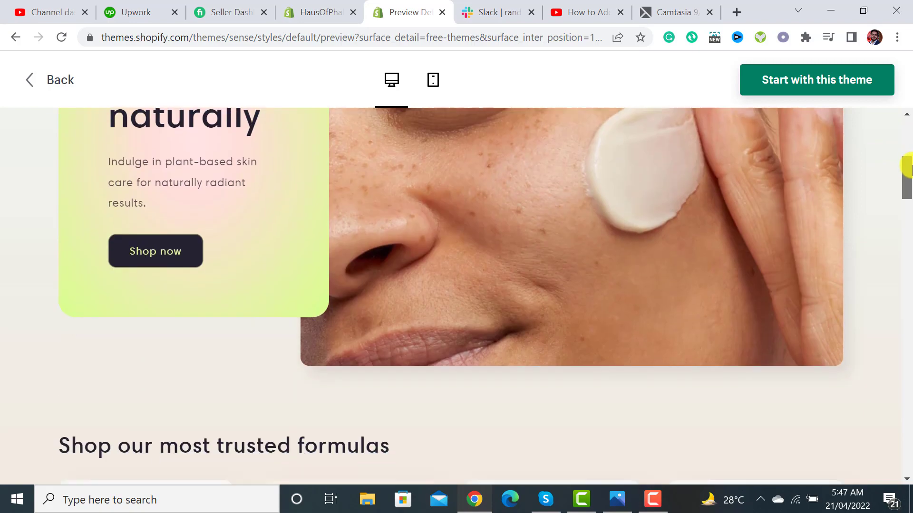
{"action": "scroll", "coordinate": [167, 275], "scroll_direction": "up", "scroll_amount": 2}
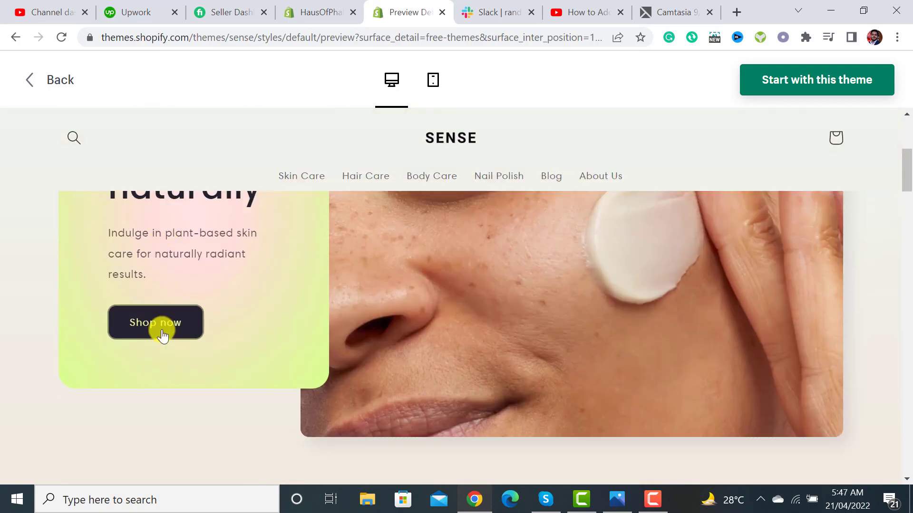
{"action": "left_click_drag", "start_coordinate": [907, 180], "coordinate": [908, 378]}
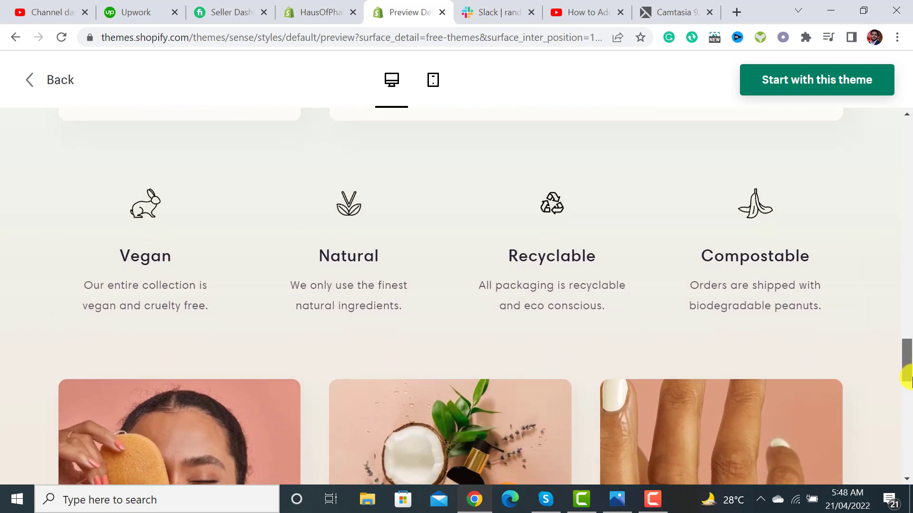
{"action": "left_click_drag", "start_coordinate": [825, 305], "coordinate": [210, 292]}
{"action": "left_click", "coordinate": [264, 290]}
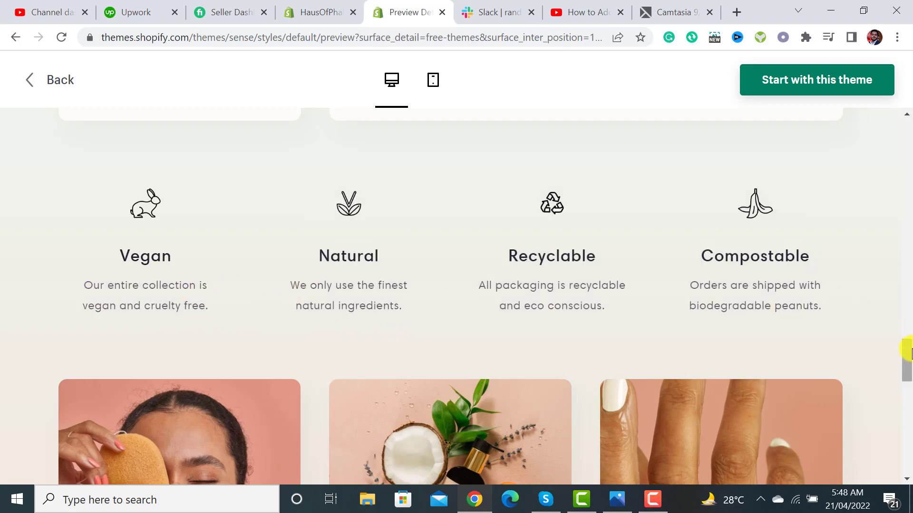
{"action": "left_click_drag", "start_coordinate": [908, 355], "coordinate": [909, 377]}
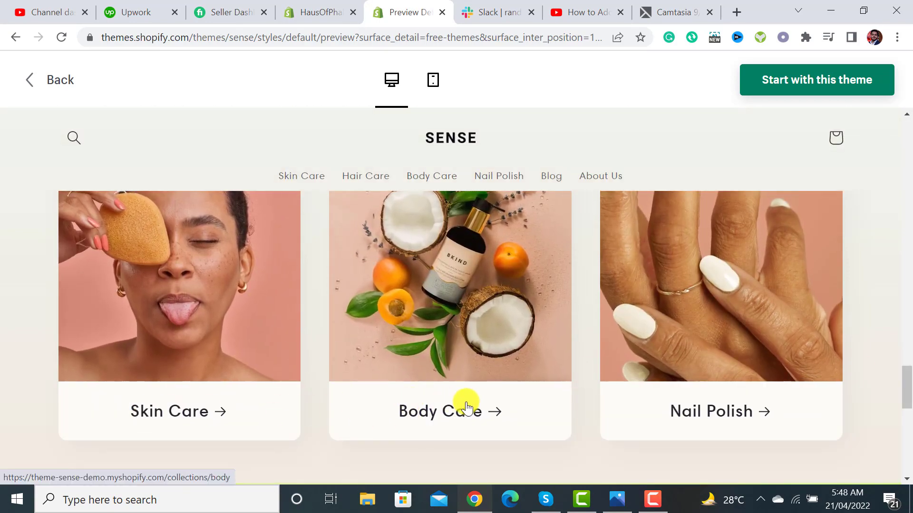
{"action": "left_click_drag", "start_coordinate": [907, 384], "coordinate": [909, 430]}
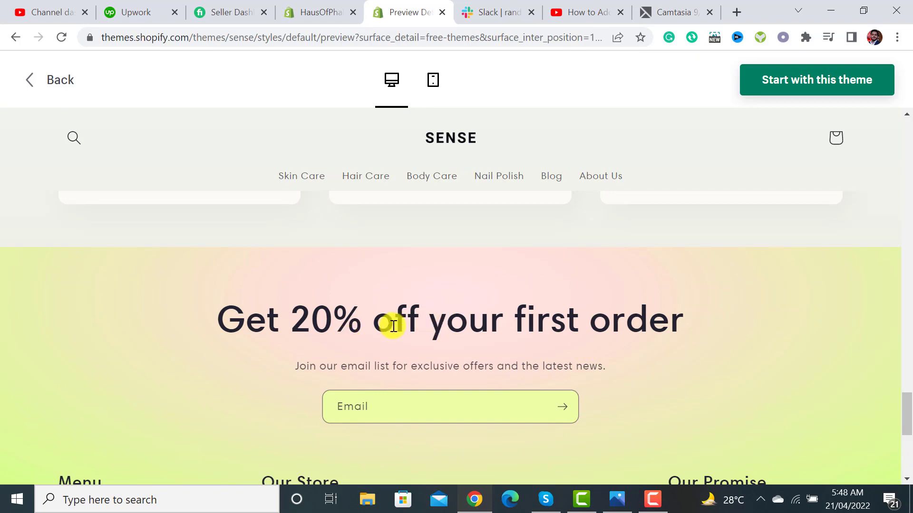
{"action": "left_click_drag", "start_coordinate": [908, 408], "coordinate": [908, 125]}
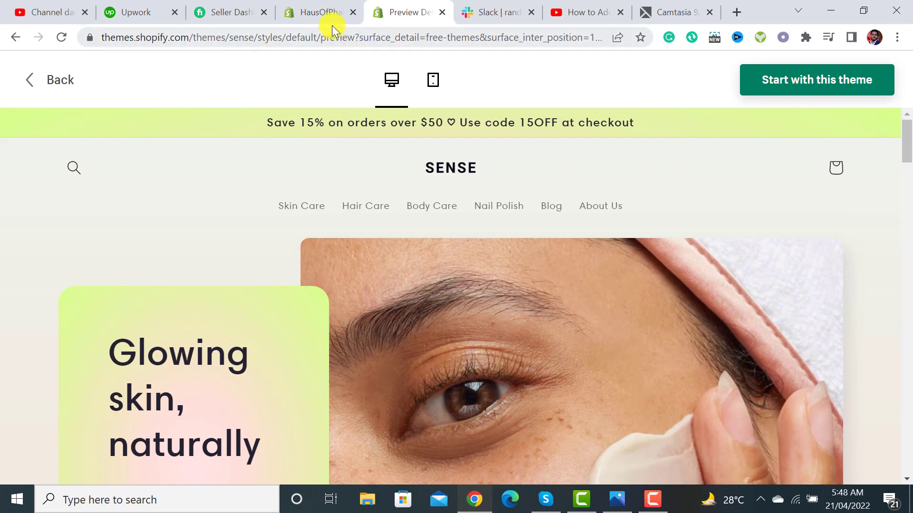
Return to the store admin and review its product list and collections.
{"action": "left_click", "coordinate": [315, 14]}
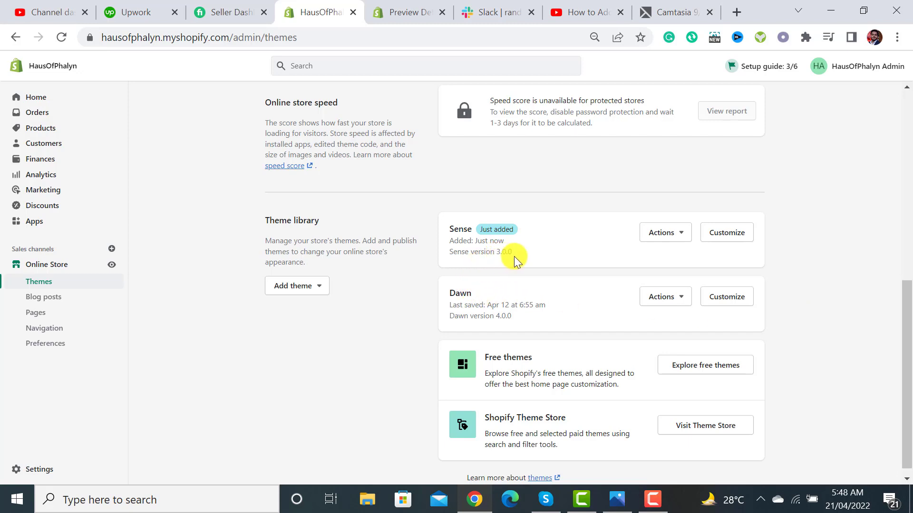
{"action": "left_click", "coordinate": [57, 129]}
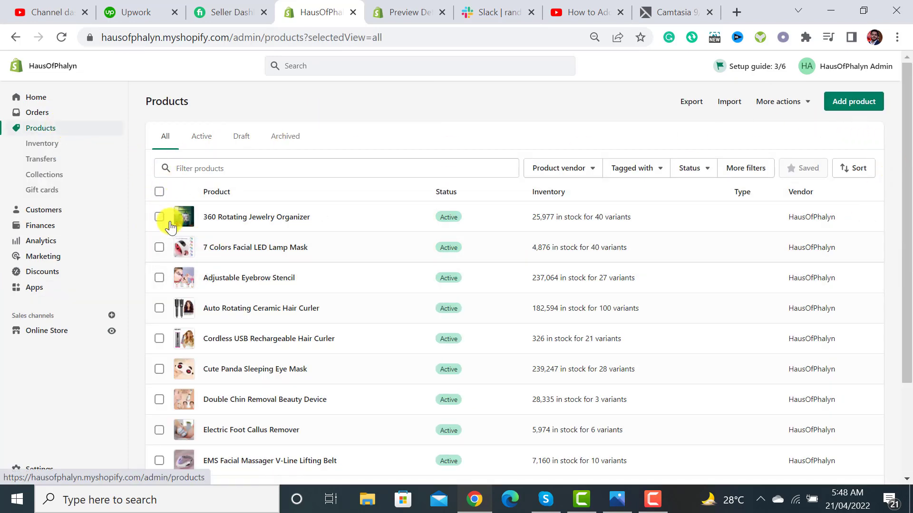
{"action": "scroll", "coordinate": [163, 413], "scroll_direction": "down", "scroll_amount": 2}
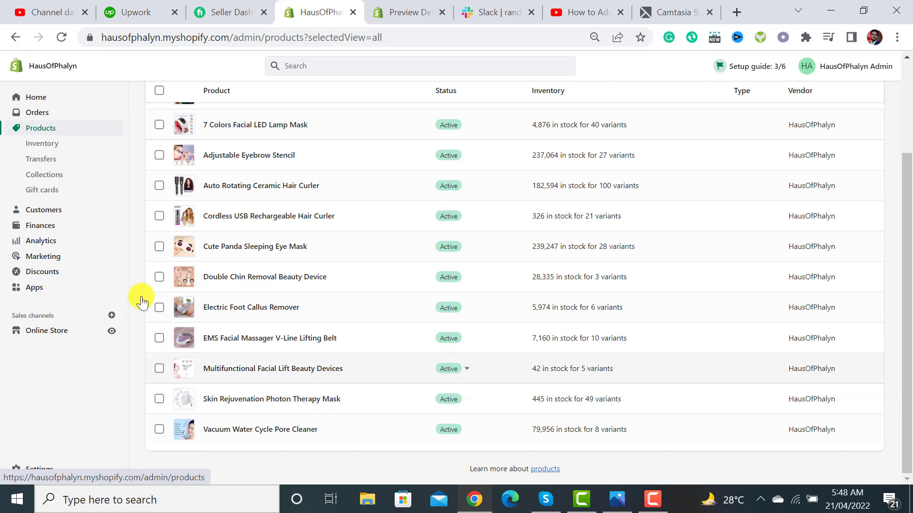
{"action": "left_click", "coordinate": [64, 182]}
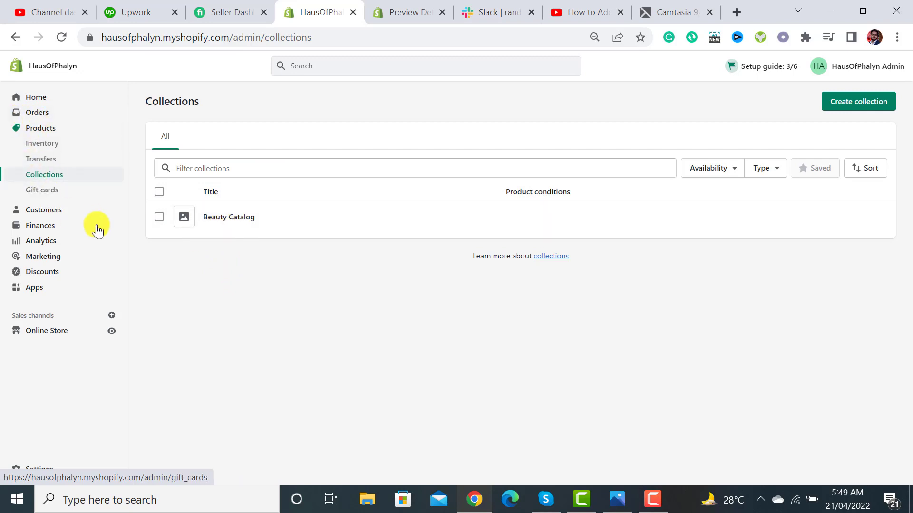
Check the store's navigation menus against the Sense demo's footer, and look over the store's pages.
{"action": "left_click", "coordinate": [36, 331]}
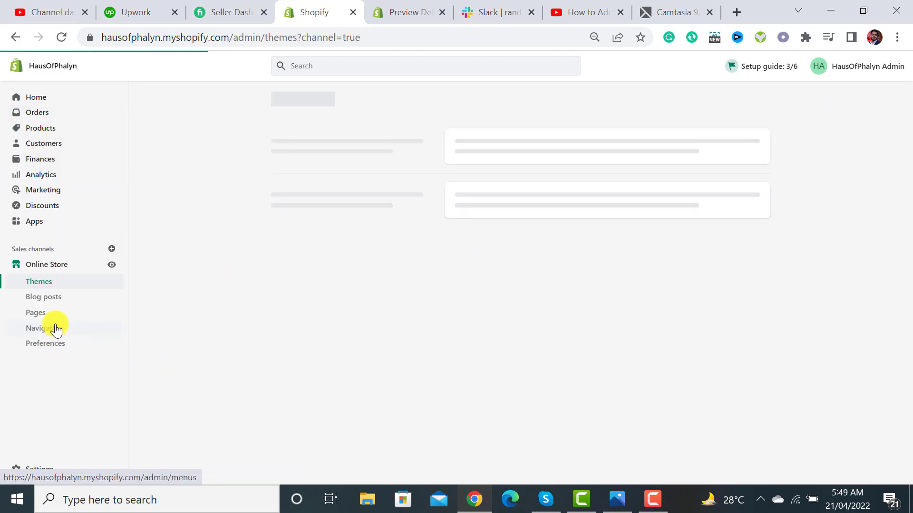
{"action": "left_click", "coordinate": [56, 328]}
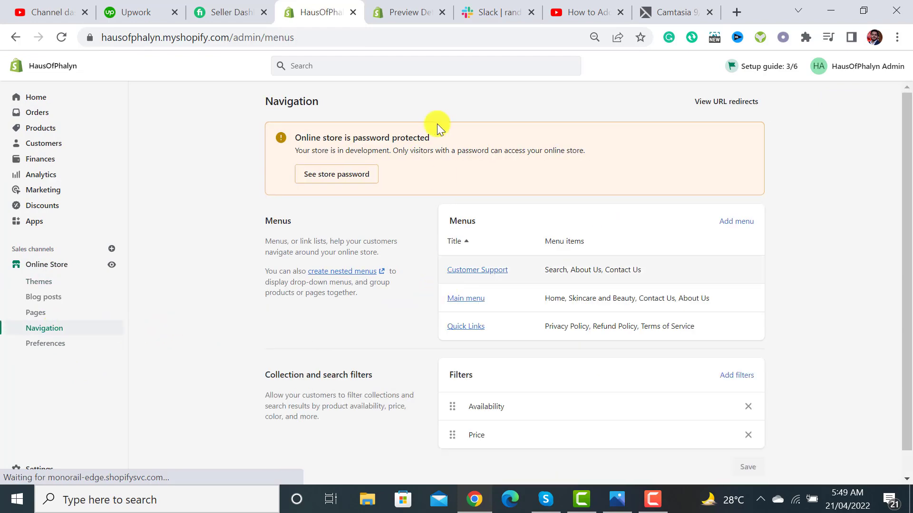
{"action": "left_click", "coordinate": [405, 13]}
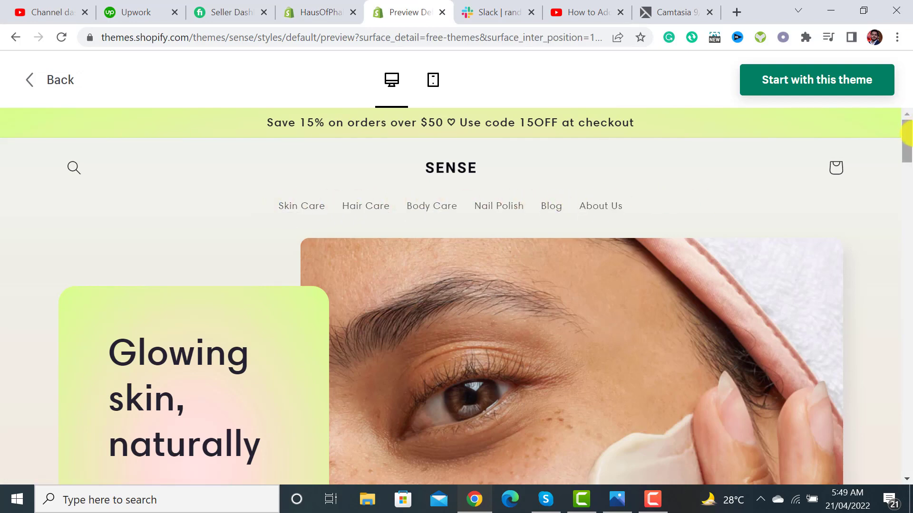
{"action": "left_click_drag", "start_coordinate": [907, 136], "coordinate": [907, 438]}
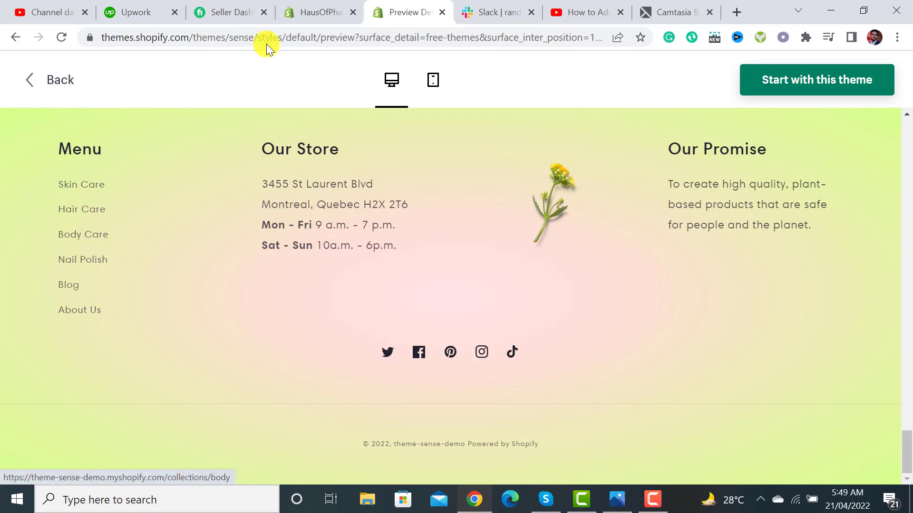
{"action": "left_click", "coordinate": [301, 6]}
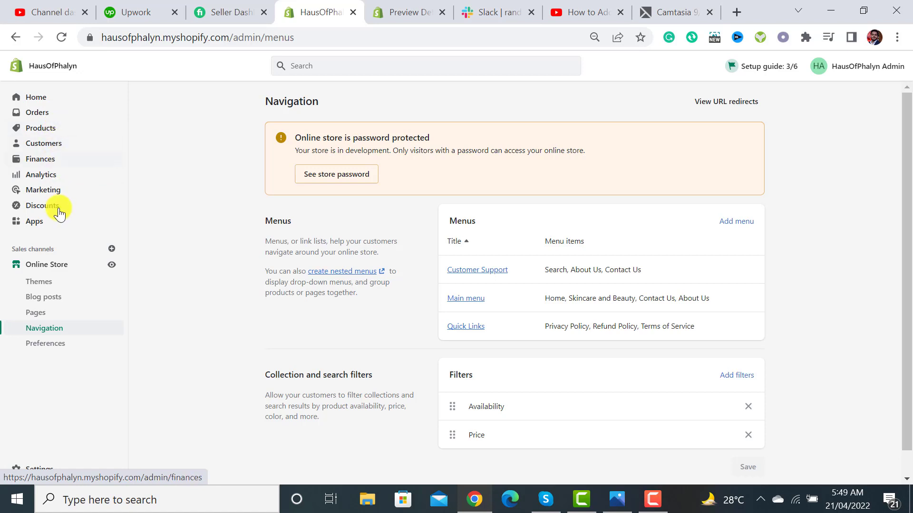
{"action": "left_click", "coordinate": [42, 315]}
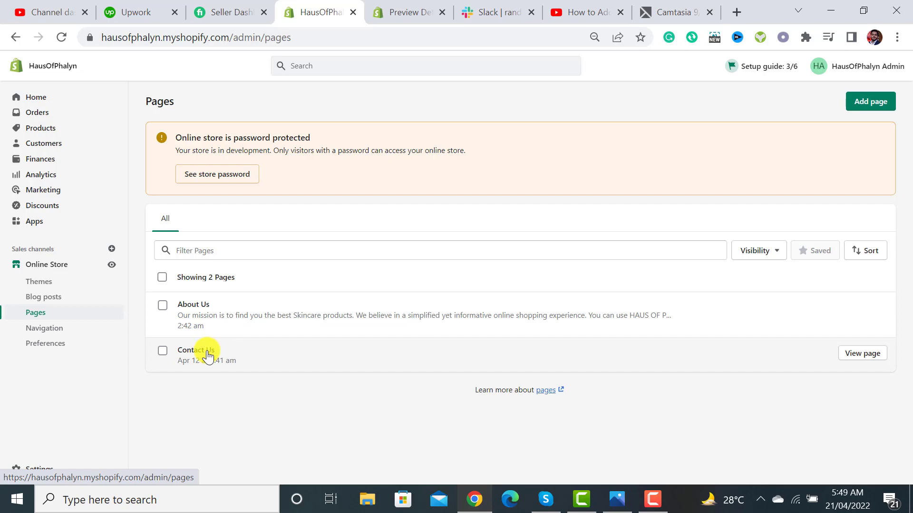
Open the Sense 3.0.0 theme from the theme library for customization and look over its default home page.
{"action": "left_click", "coordinate": [39, 284]}
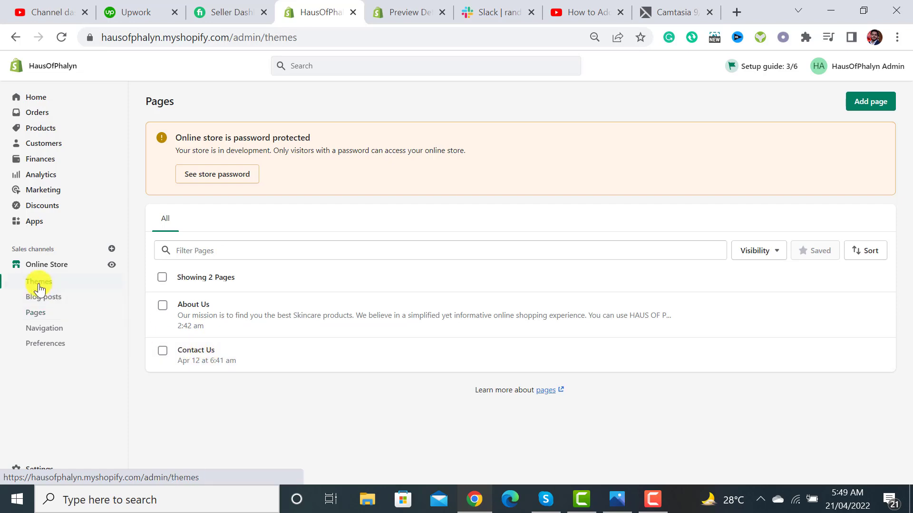
{"action": "left_click_drag", "start_coordinate": [905, 205], "coordinate": [907, 354]}
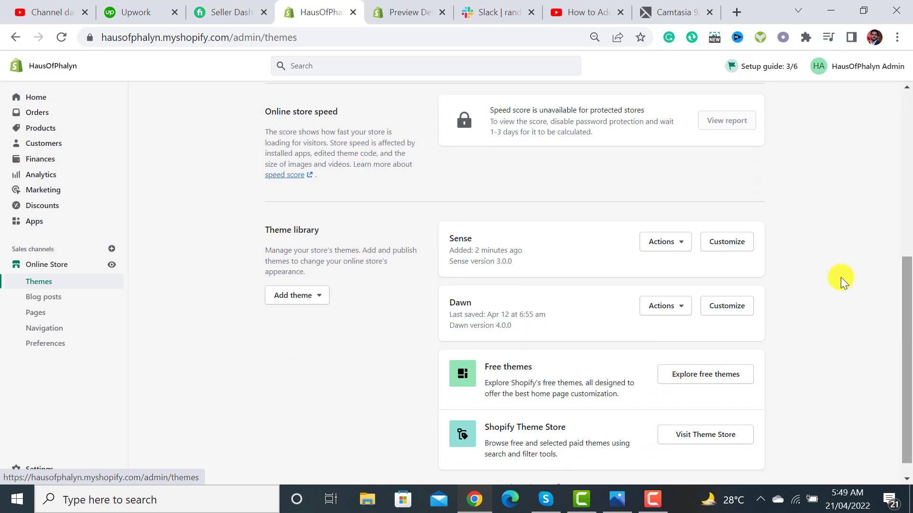
{"action": "left_click", "coordinate": [734, 242]}
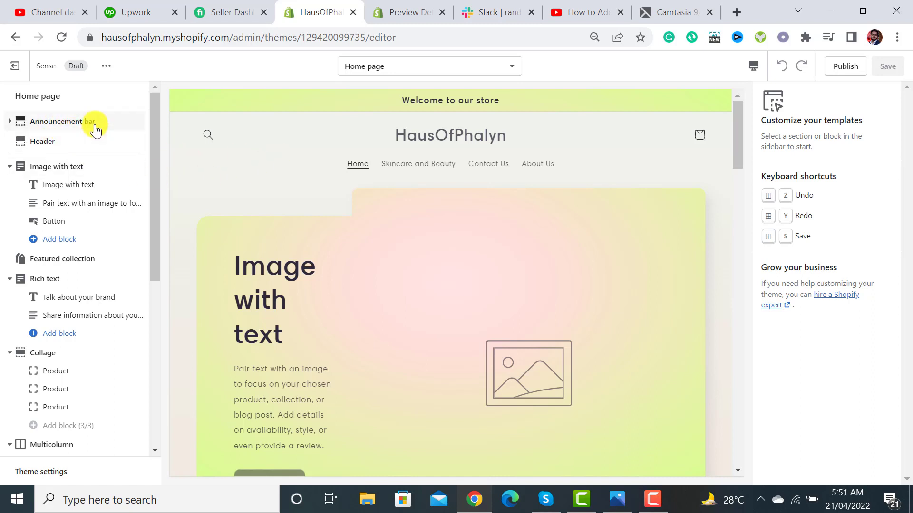
{"action": "scroll", "coordinate": [477, 241], "scroll_direction": "down", "scroll_amount": 8}
{"action": "scroll", "coordinate": [503, 247], "scroll_direction": "down", "scroll_amount": 15}
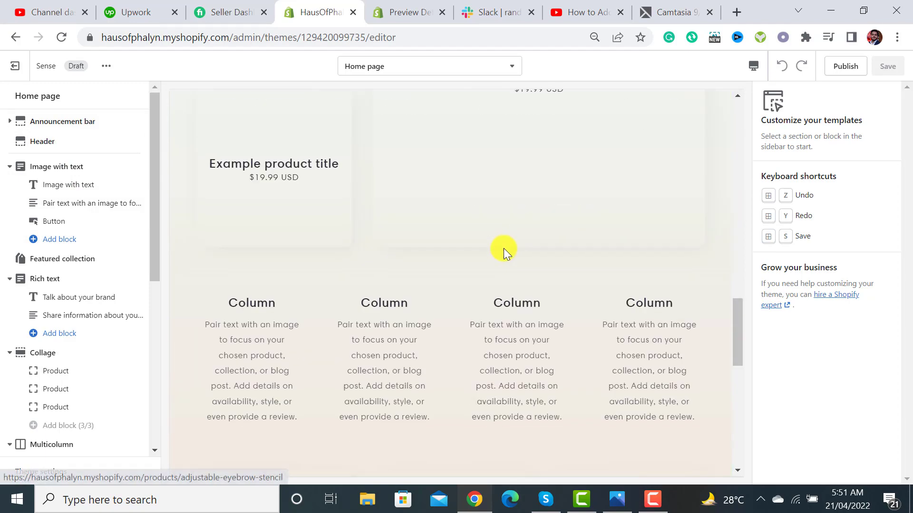
{"action": "scroll", "coordinate": [503, 246], "scroll_direction": "up", "scroll_amount": 12}
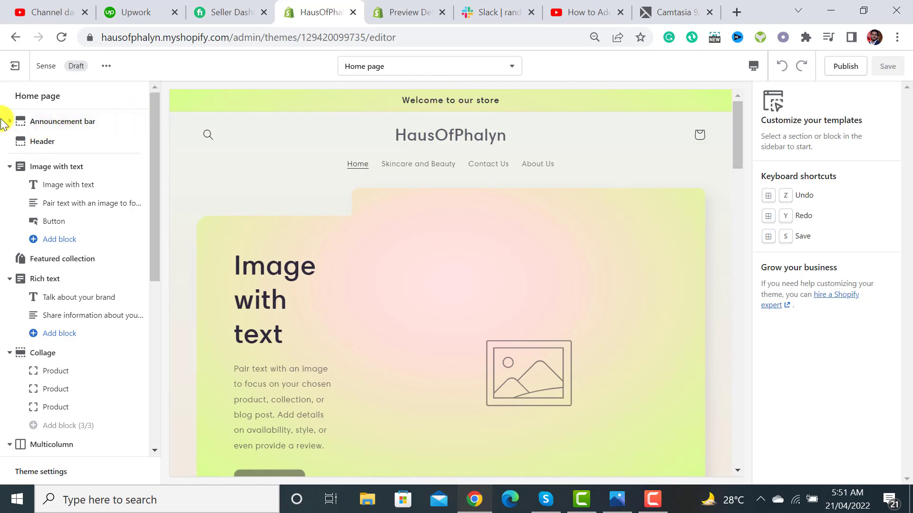
Set the announcement bar's text to "Free Shipping on all orders this week".
{"action": "left_click", "coordinate": [49, 126]}
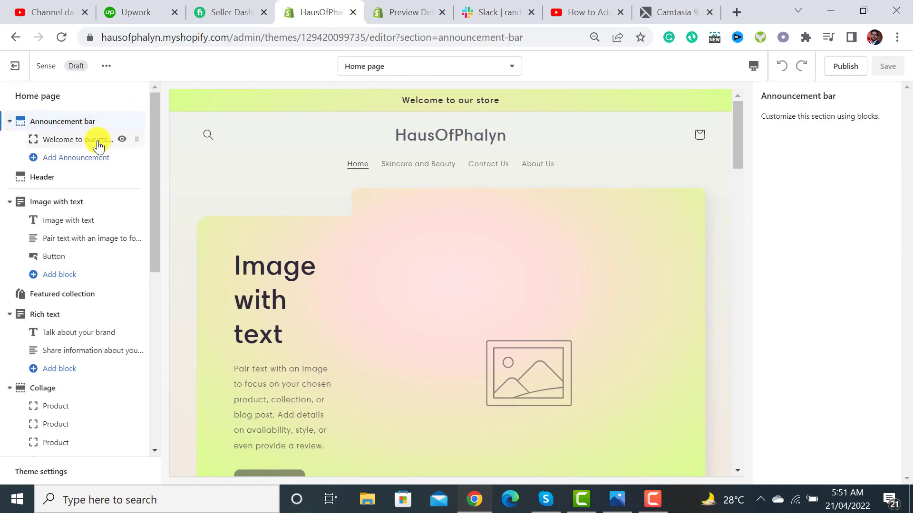
{"action": "left_click", "coordinate": [78, 143]}
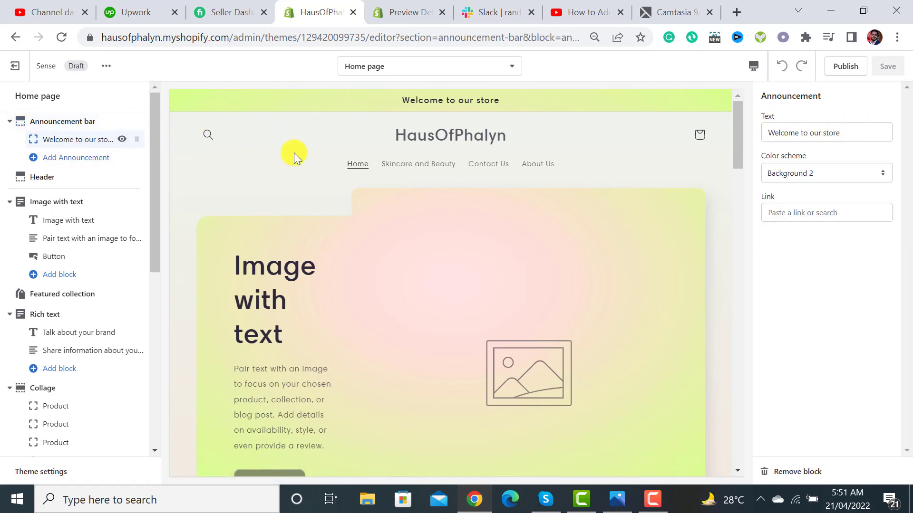
{"action": "left_click", "coordinate": [806, 134]}
{"action": "triple_click", "coordinate": [806, 134]}
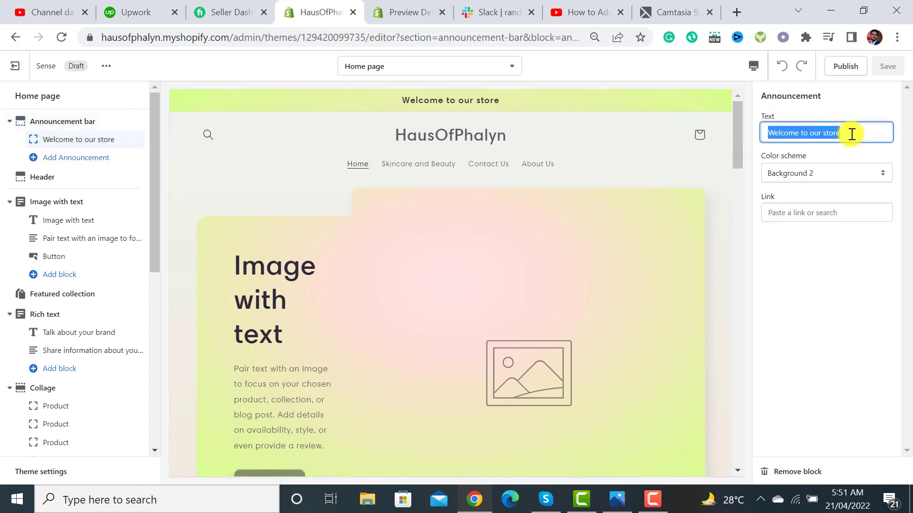
{"action": "type", "text": "Free Shipping"}
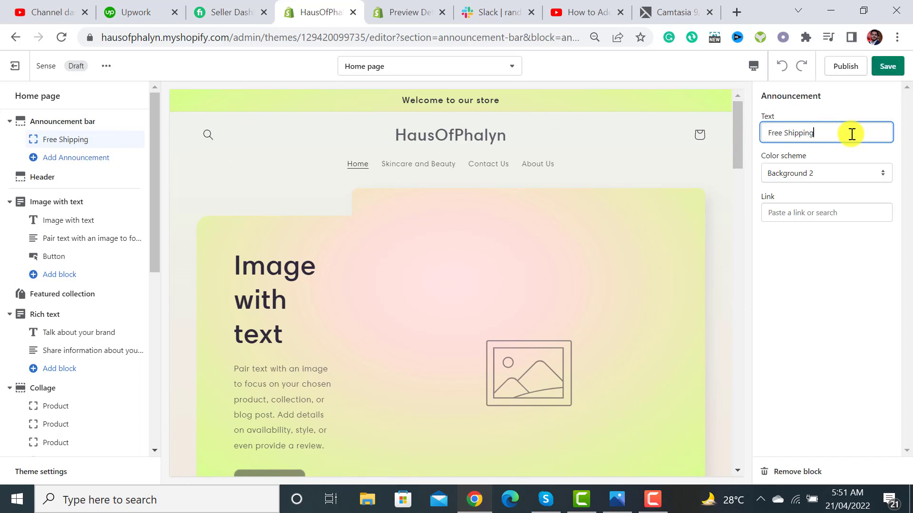
{"action": "type", "text": " on all orders this"}
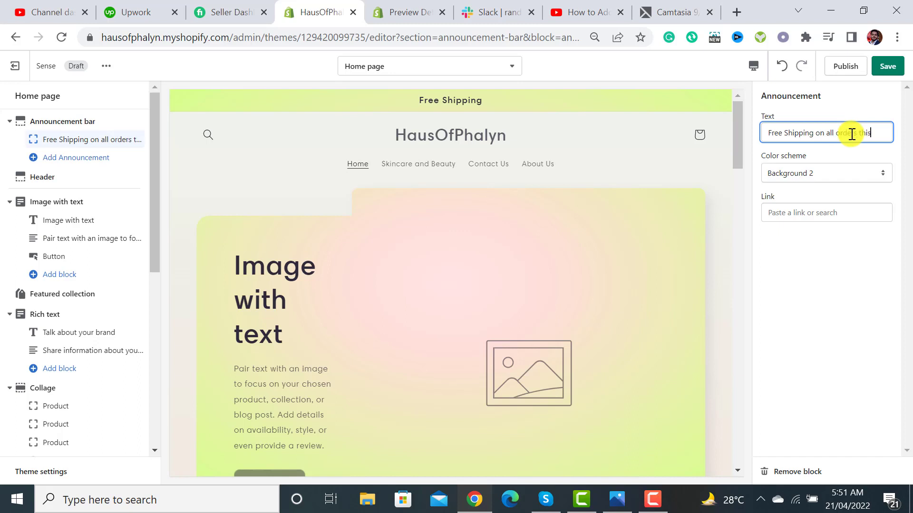
{"action": "type", "text": " week"}
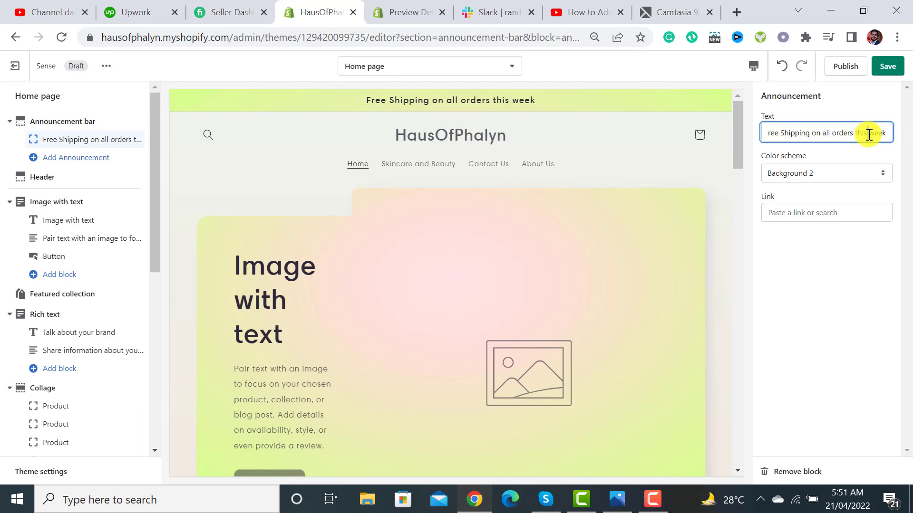
Review the announcement bar's color scheme options, and inspect the Accent 1 color in the theme's color settings.
{"action": "left_click", "coordinate": [868, 134]}
{"action": "left_click", "coordinate": [823, 173]}
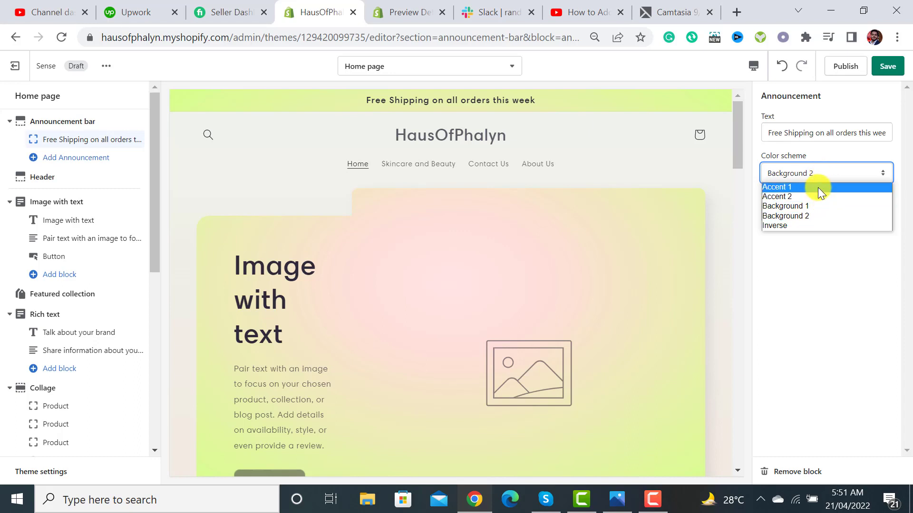
{"action": "left_click", "coordinate": [822, 216]}
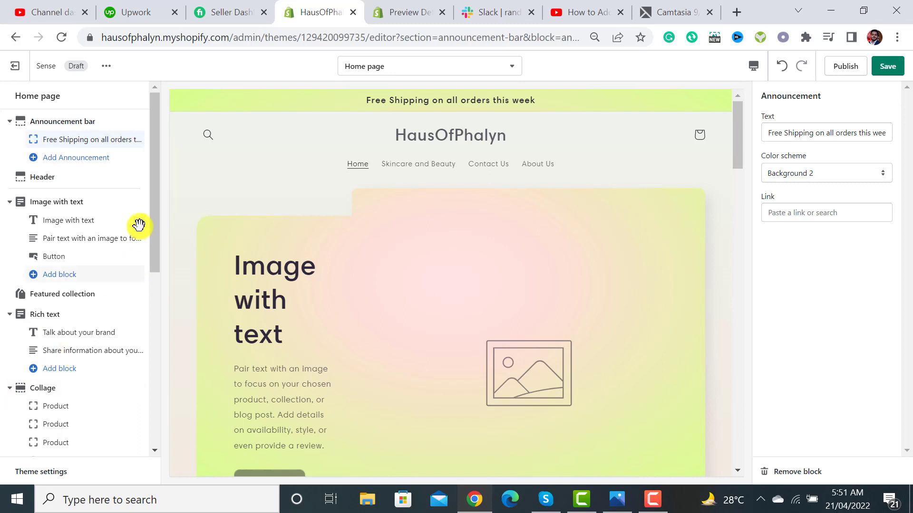
{"action": "left_click_drag", "start_coordinate": [151, 199], "coordinate": [55, 473]}
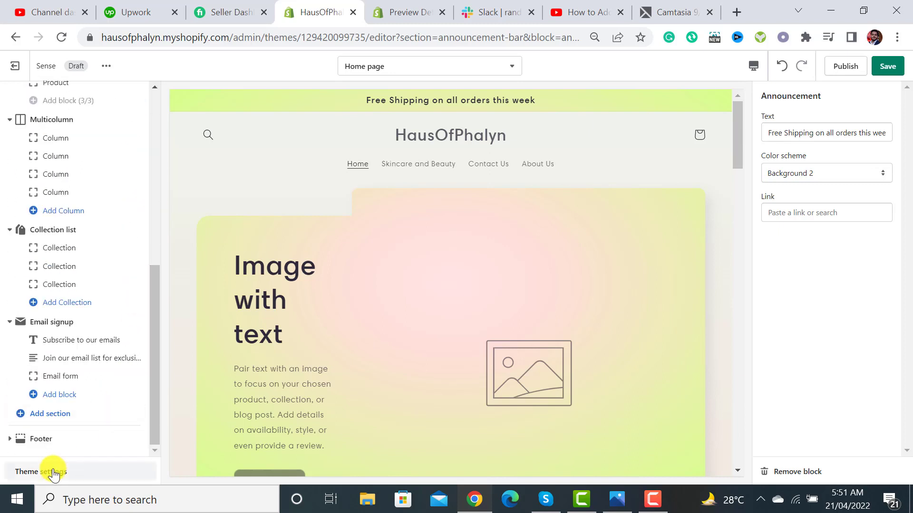
{"action": "left_click", "coordinate": [53, 472]}
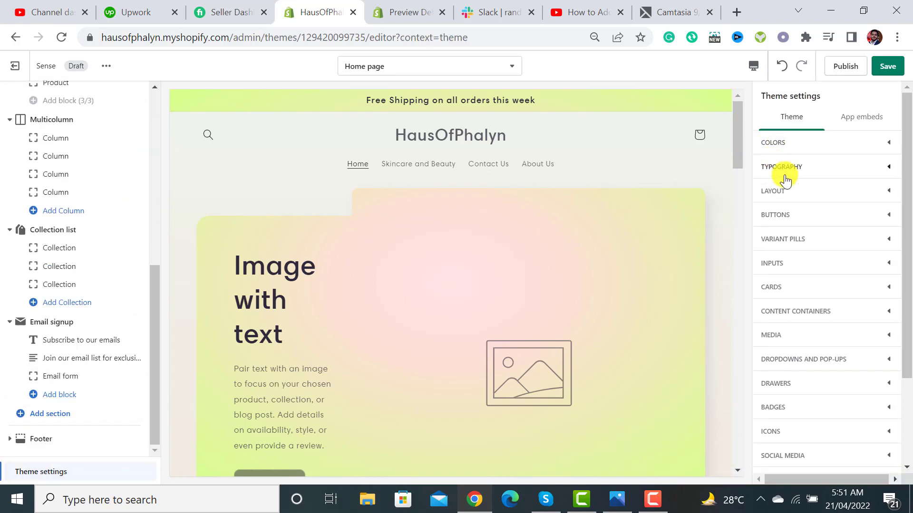
{"action": "left_click", "coordinate": [809, 144]}
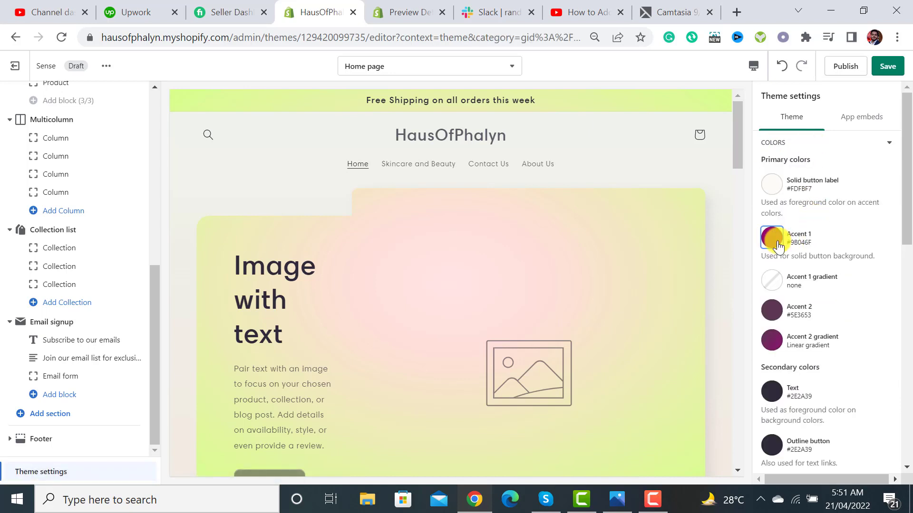
{"action": "left_click", "coordinate": [777, 246]}
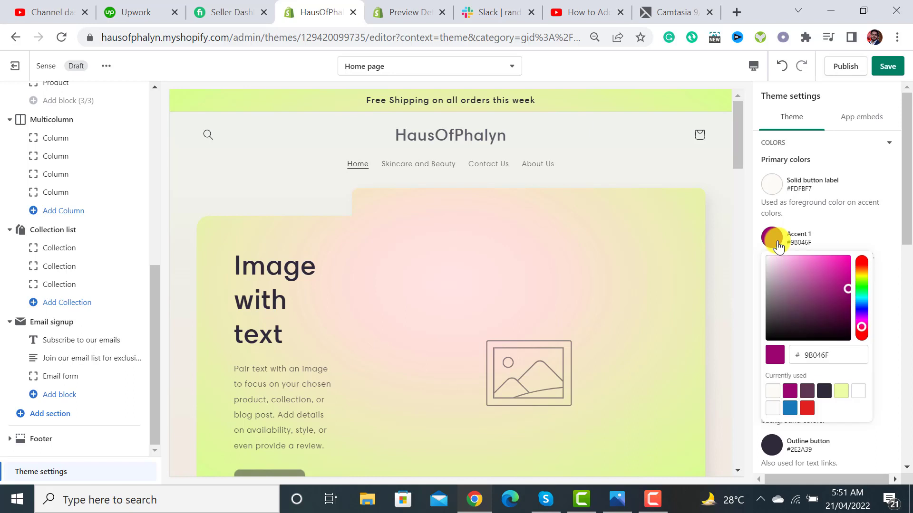
{"action": "left_click", "coordinate": [832, 228]}
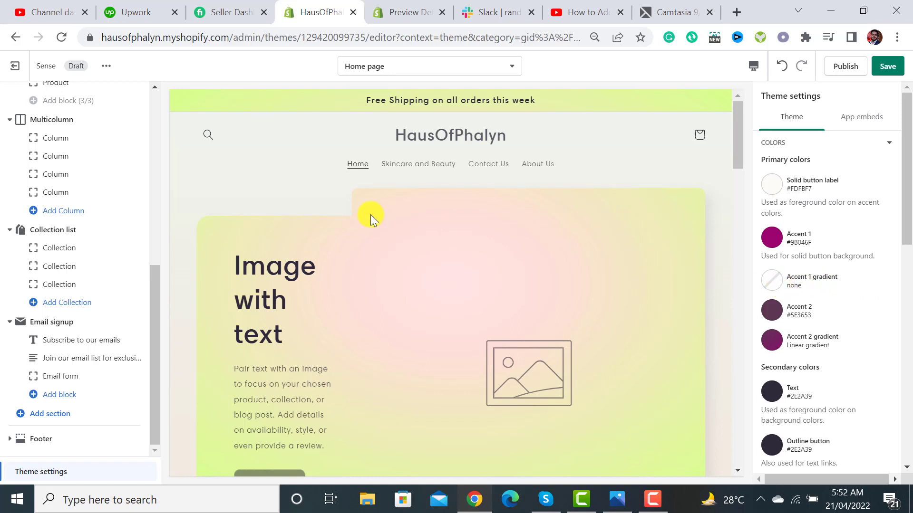
Set the announcement bar's color scheme to Accent 1.
{"action": "left_click_drag", "start_coordinate": [158, 289], "coordinate": [167, 107]}
{"action": "left_click", "coordinate": [93, 139]}
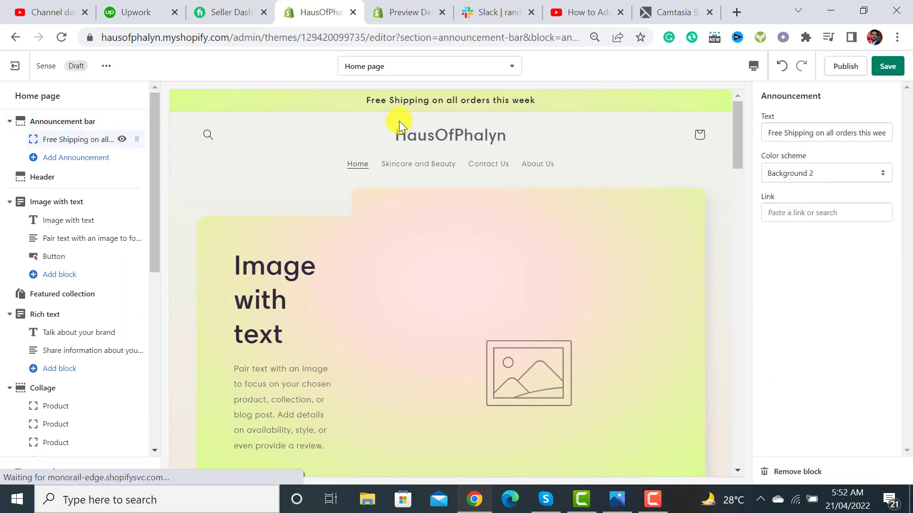
{"action": "left_click", "coordinate": [804, 166]}
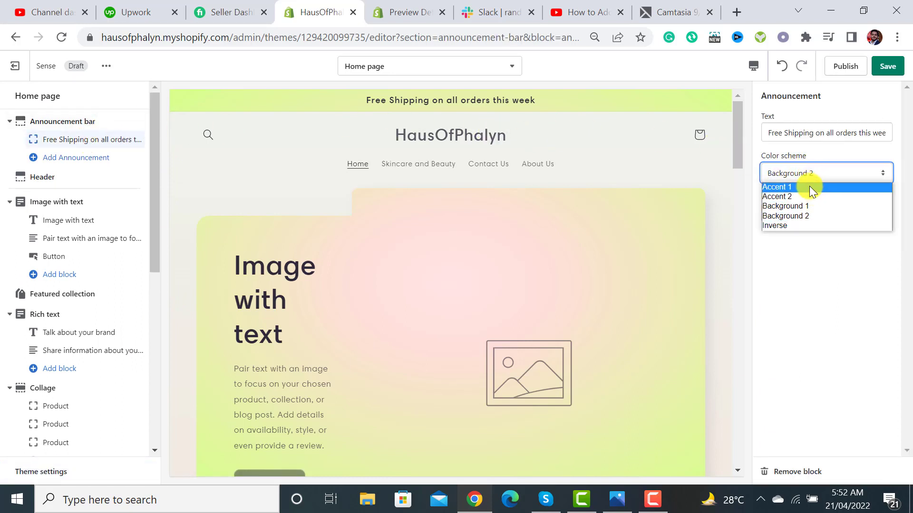
{"action": "left_click", "coordinate": [809, 186]}
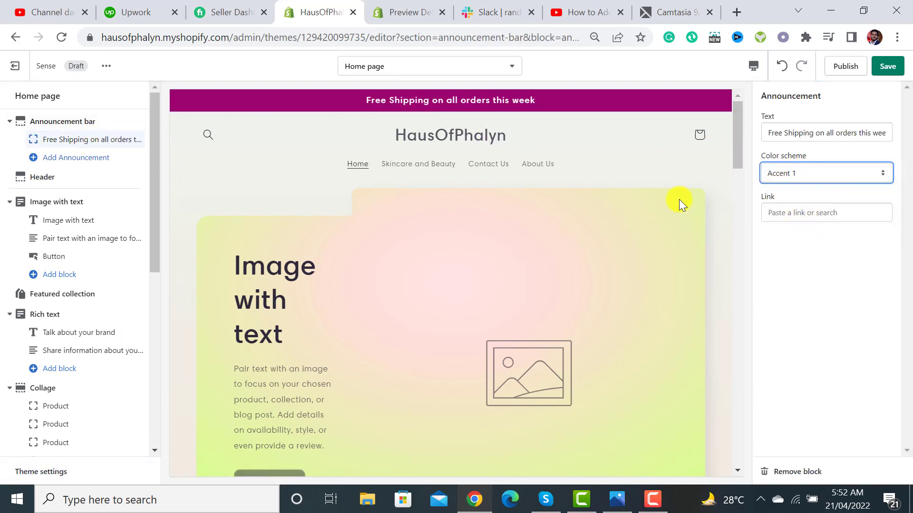
Apply the preset purple-to-cyan linear gradient to the theme's Accent 1 gradient.
{"action": "left_click_drag", "start_coordinate": [156, 212], "coordinate": [138, 418]}
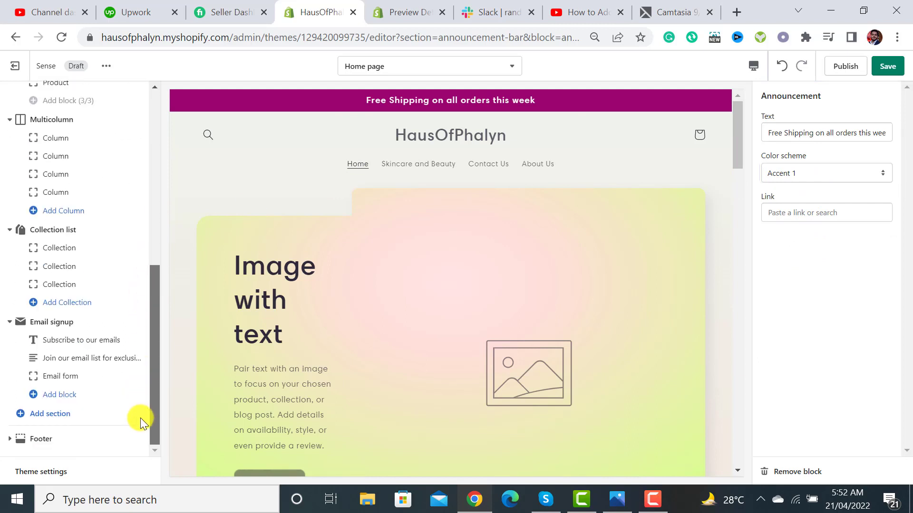
{"action": "left_click", "coordinate": [56, 469]}
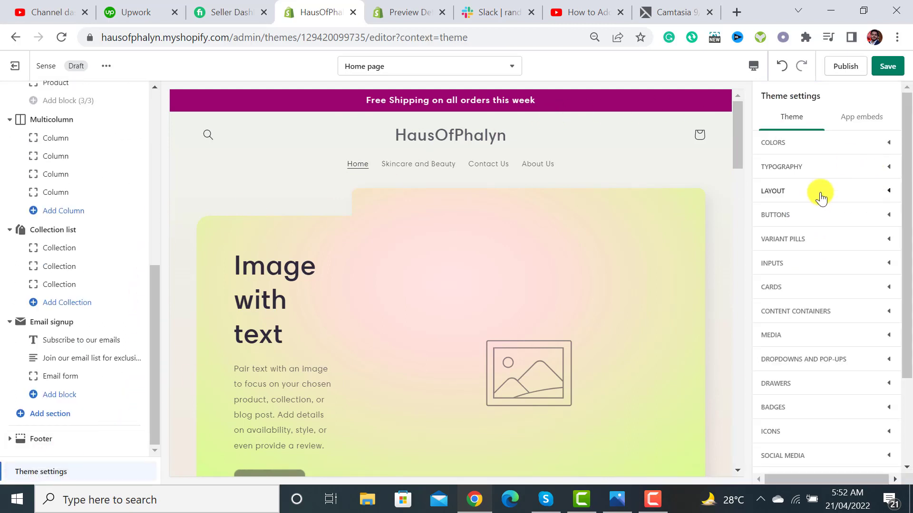
{"action": "left_click", "coordinate": [805, 143]}
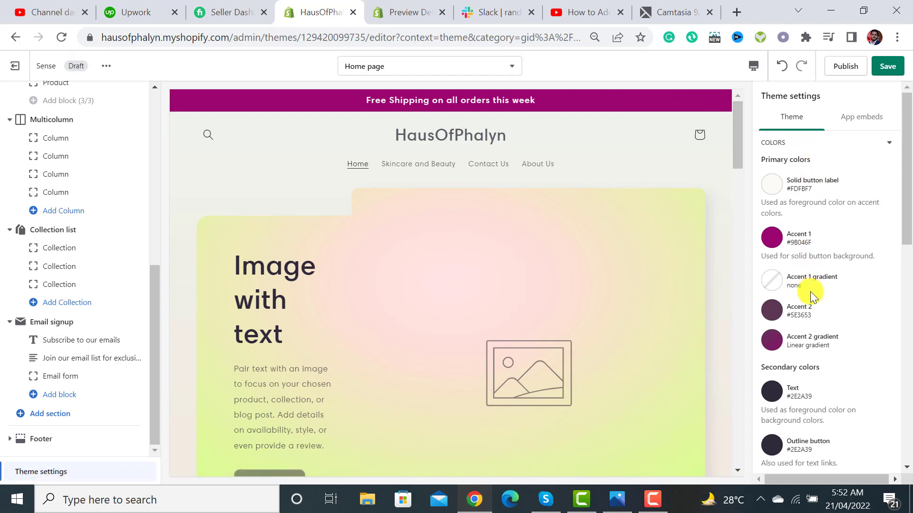
{"action": "left_click", "coordinate": [769, 285]}
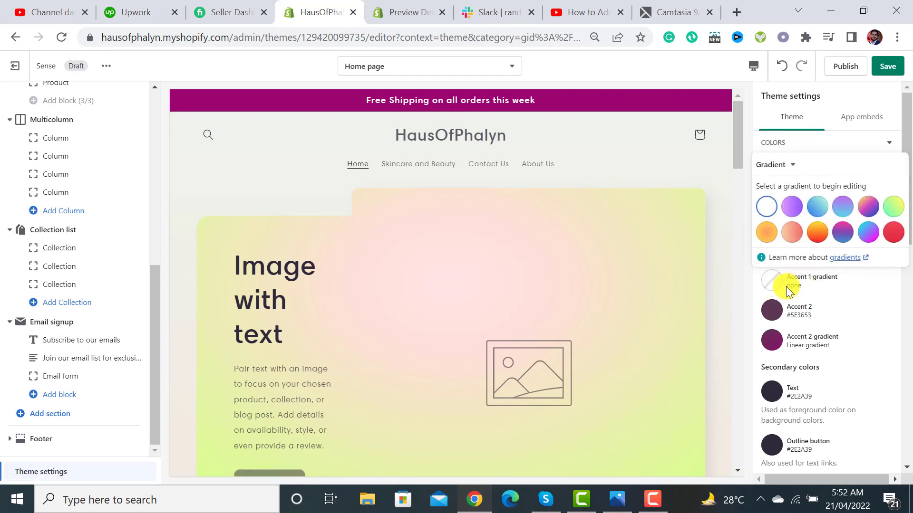
{"action": "left_click", "coordinate": [843, 292]}
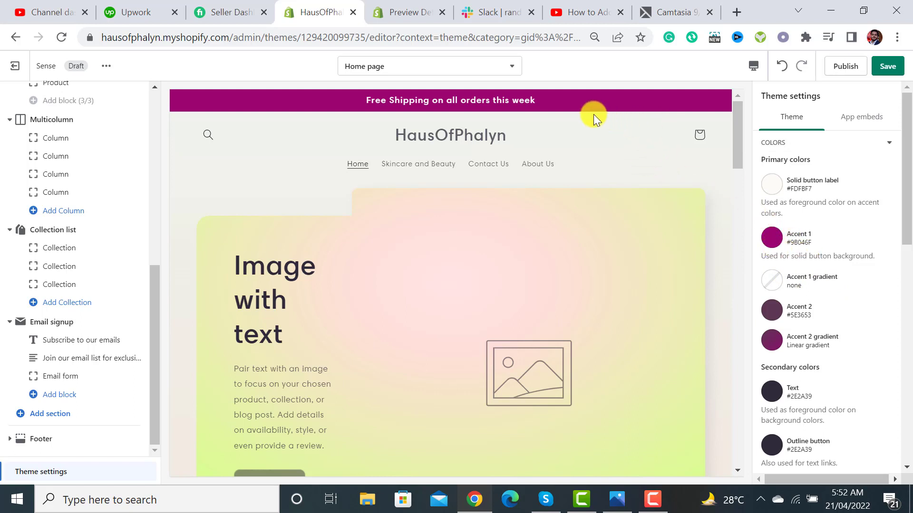
{"action": "left_click", "coordinate": [772, 280]}
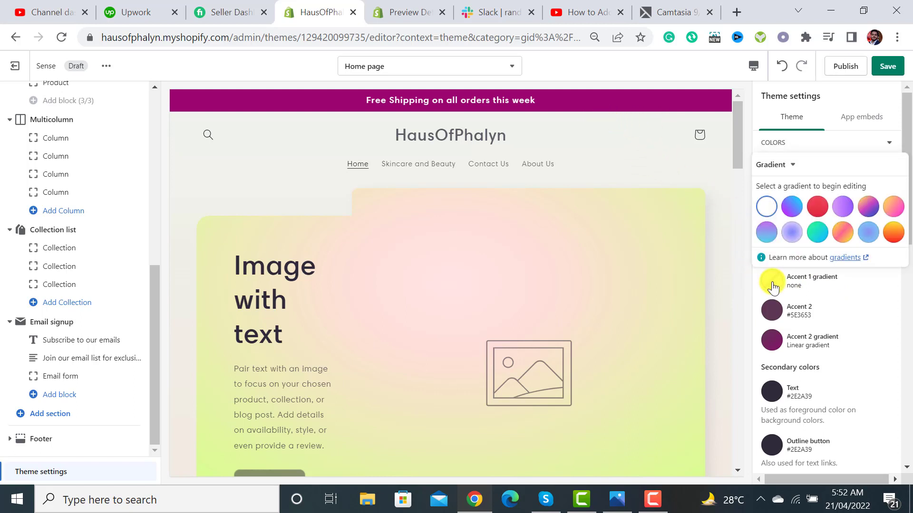
{"action": "left_click", "coordinate": [792, 209]}
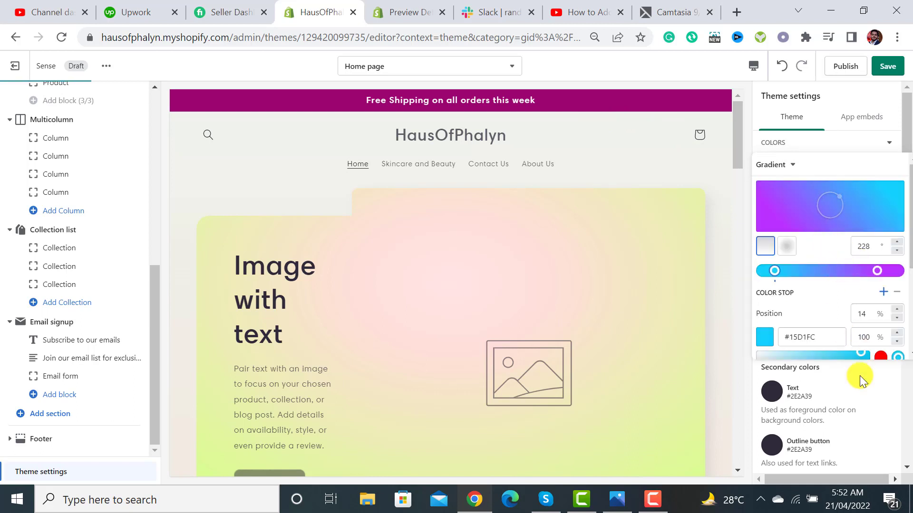
{"action": "left_click", "coordinate": [860, 392]}
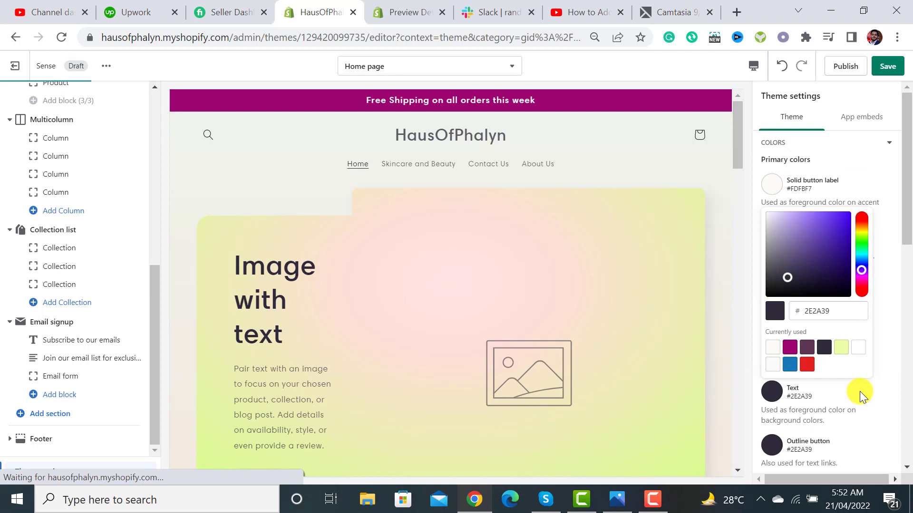
{"action": "left_click", "coordinate": [881, 237]}
{"action": "left_click", "coordinate": [885, 246]}
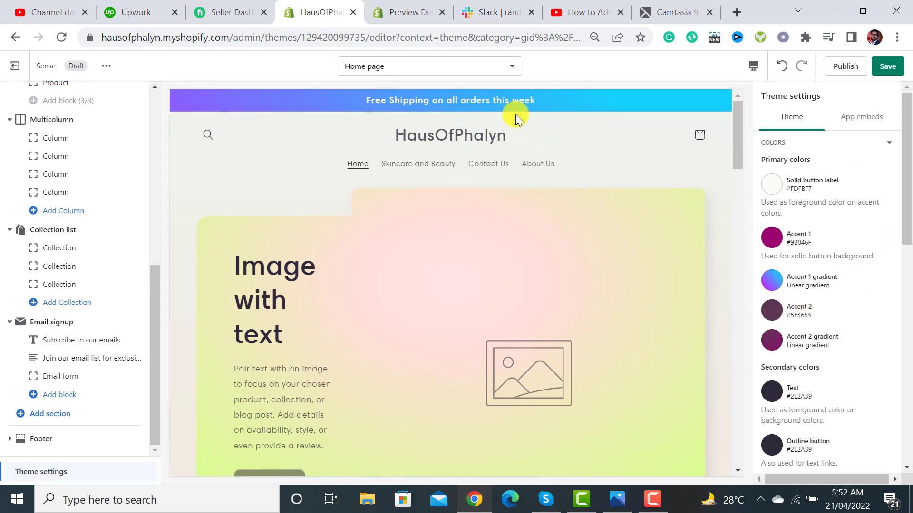
Change the cyan color stop of the Accent 1 gradient to the currently used magenta #9B046F.
{"action": "left_click", "coordinate": [772, 284]}
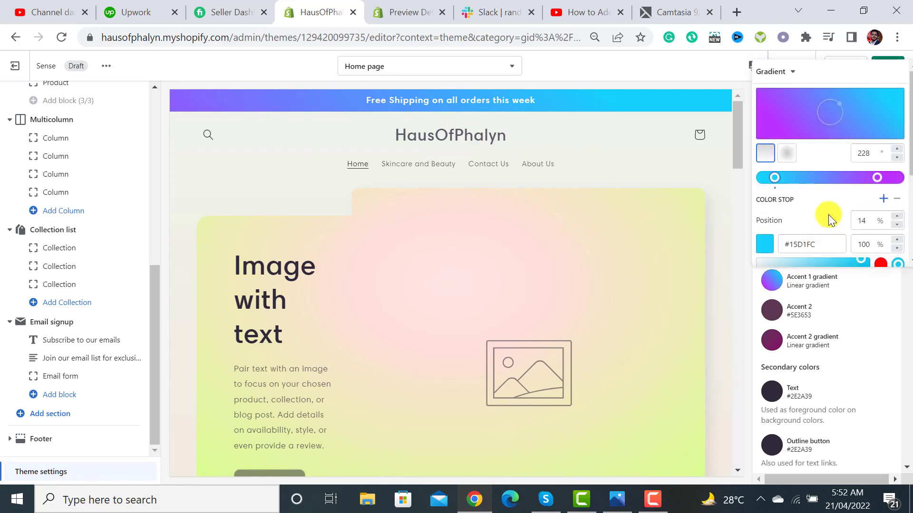
{"action": "scroll", "coordinate": [836, 215], "scroll_direction": "down", "scroll_amount": 3}
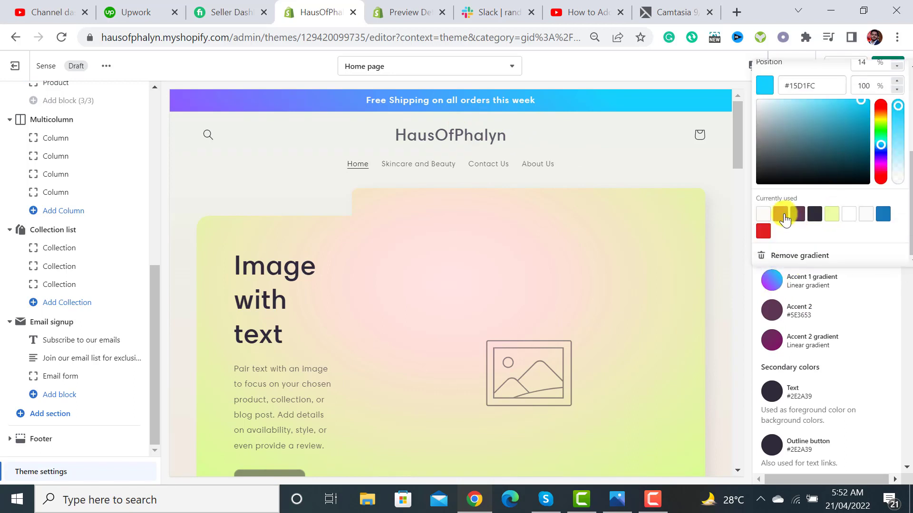
{"action": "left_click", "coordinate": [780, 215]}
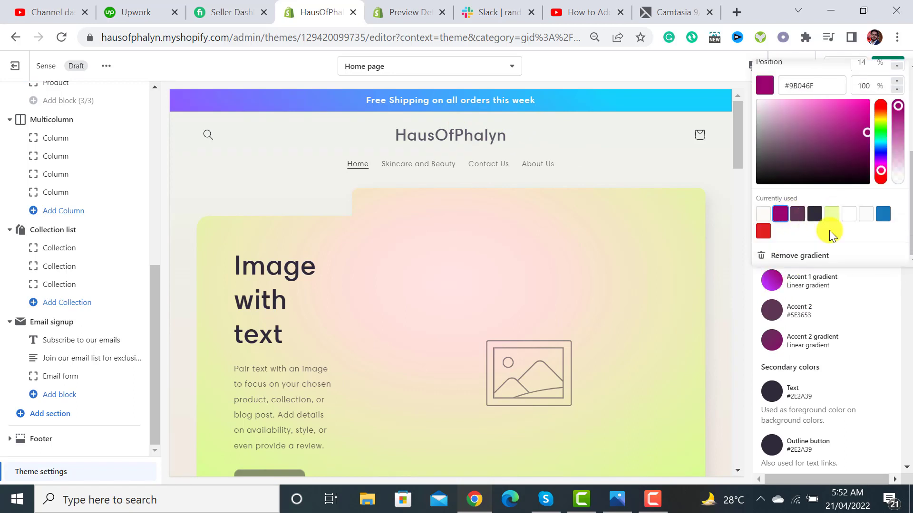
{"action": "left_click", "coordinate": [896, 295]}
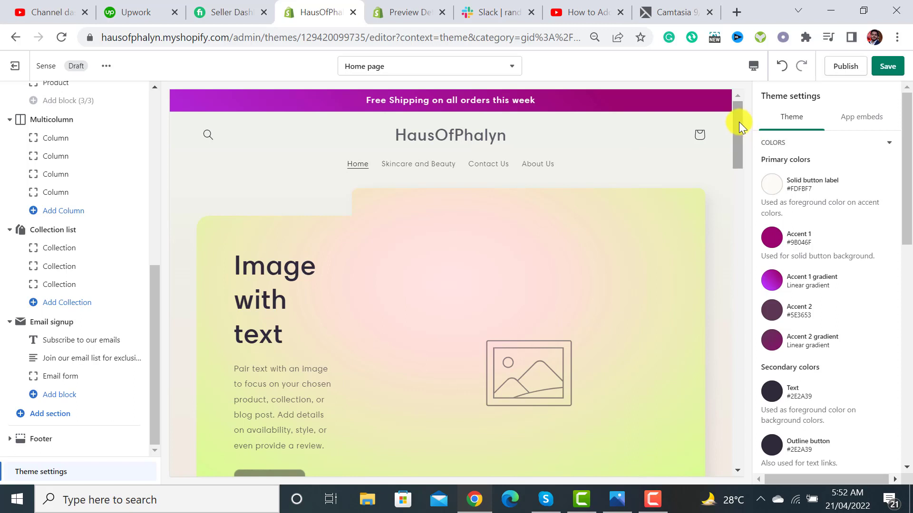
Look over the theme's remaining primary and secondary colors, and save the theme changes.
{"action": "scroll", "coordinate": [787, 327], "scroll_direction": "down", "scroll_amount": 1}
{"action": "scroll", "coordinate": [786, 327], "scroll_direction": "down", "scroll_amount": 2}
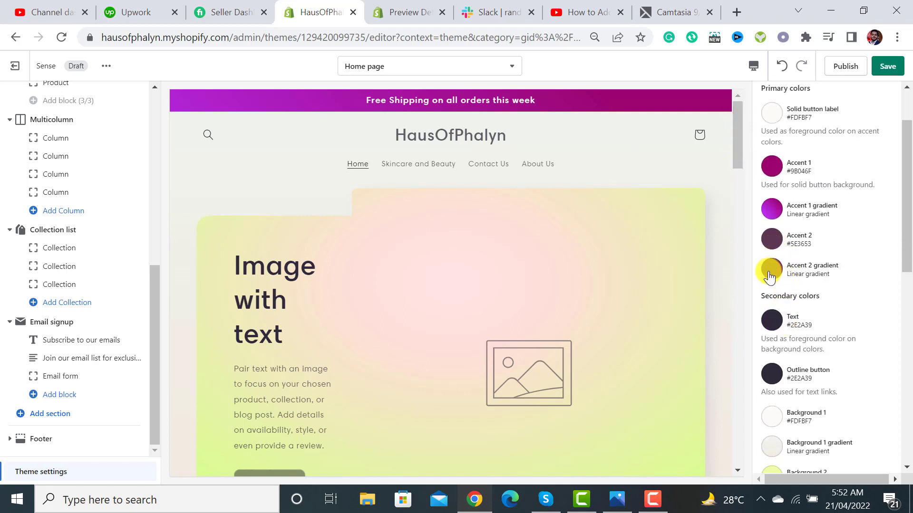
{"action": "scroll", "coordinate": [773, 281], "scroll_direction": "down", "scroll_amount": 3}
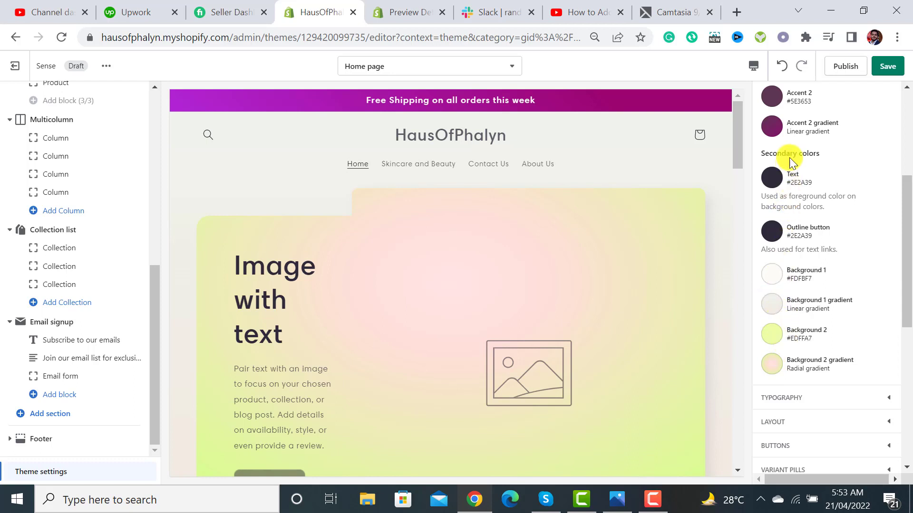
{"action": "scroll", "coordinate": [793, 152], "scroll_direction": "up", "scroll_amount": 2}
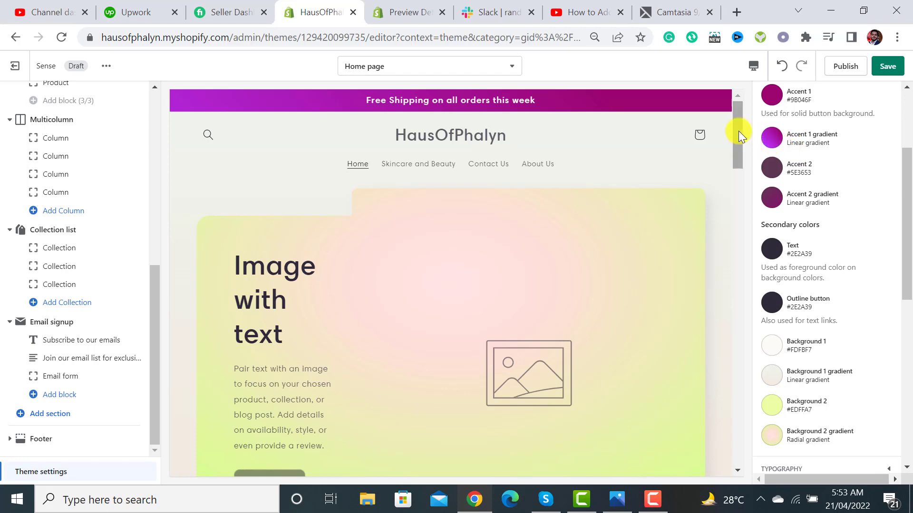
{"action": "left_click_drag", "start_coordinate": [737, 127], "coordinate": [727, 87]}
{"action": "scroll", "coordinate": [459, 441], "scroll_direction": "down", "scroll_amount": 5}
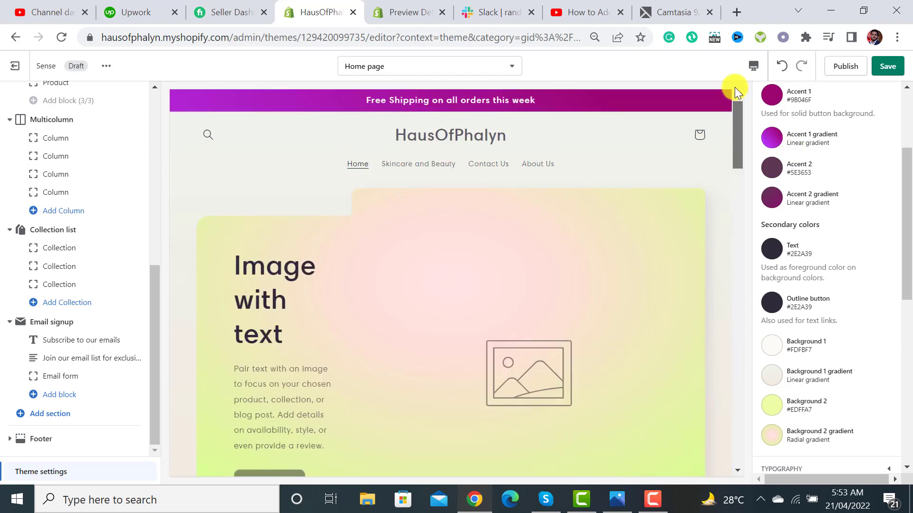
{"action": "left_click", "coordinate": [890, 68]}
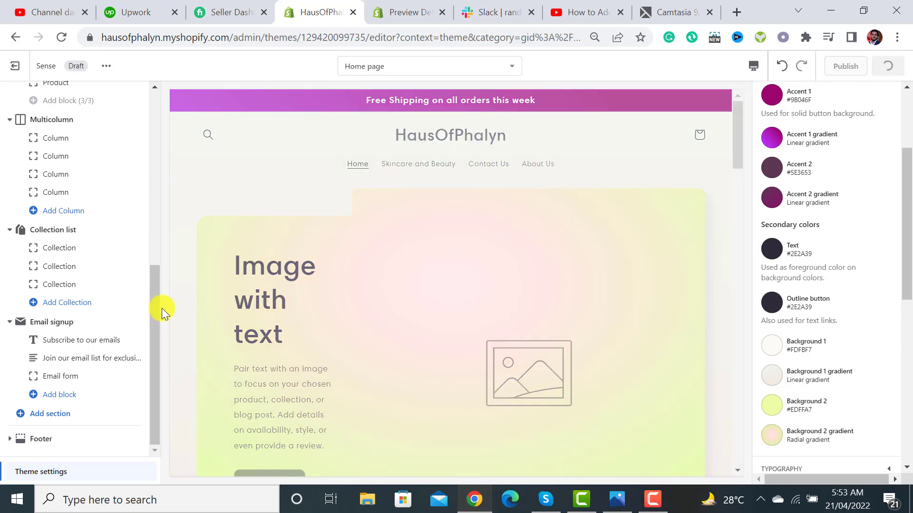
Collapse the announcement bar section and open the header's settings.
{"action": "left_click_drag", "start_coordinate": [154, 289], "coordinate": [155, 104]}
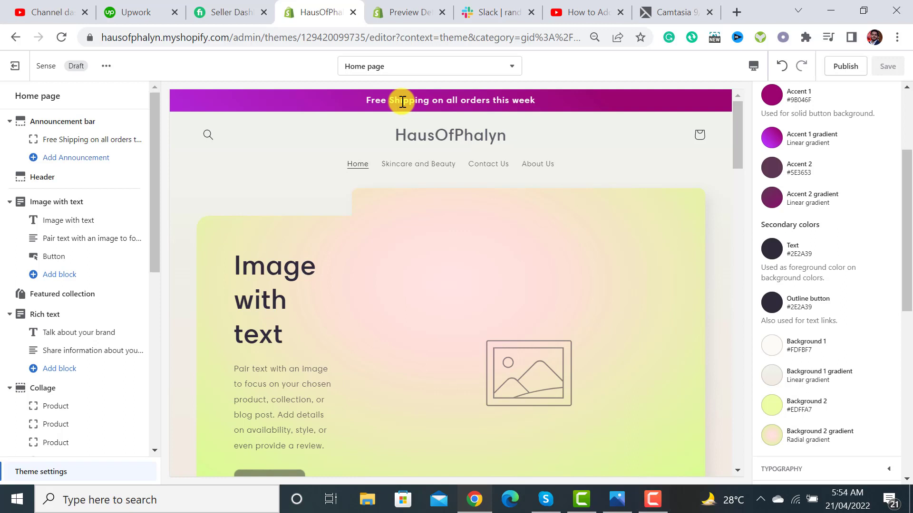
{"action": "left_click", "coordinate": [10, 122]}
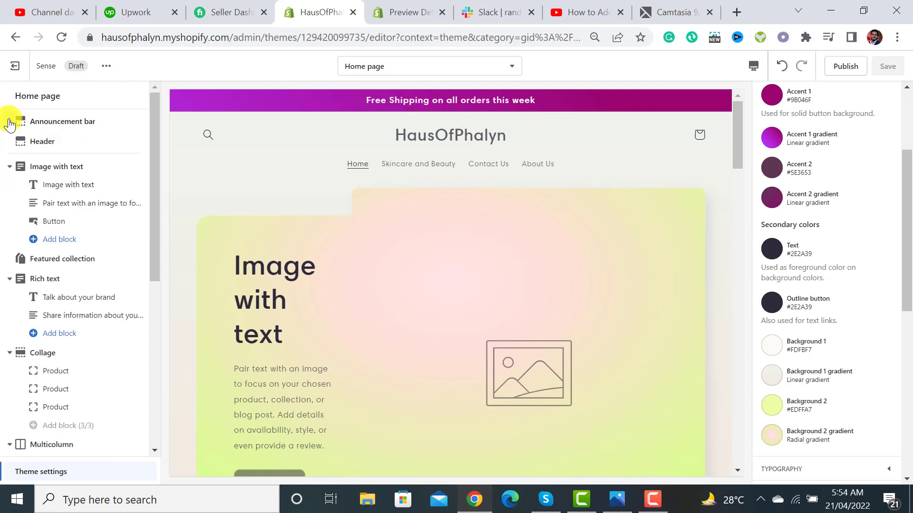
{"action": "left_click", "coordinate": [47, 144]}
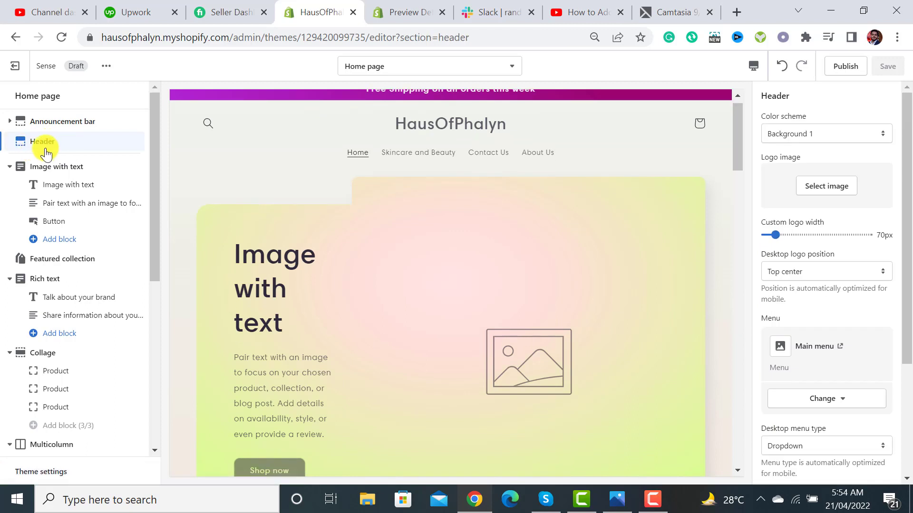
Try the Accent 1, Accent 2 and Background 2 color schemes on the header, and set it back to Background 1.
{"action": "left_click", "coordinate": [820, 133]}
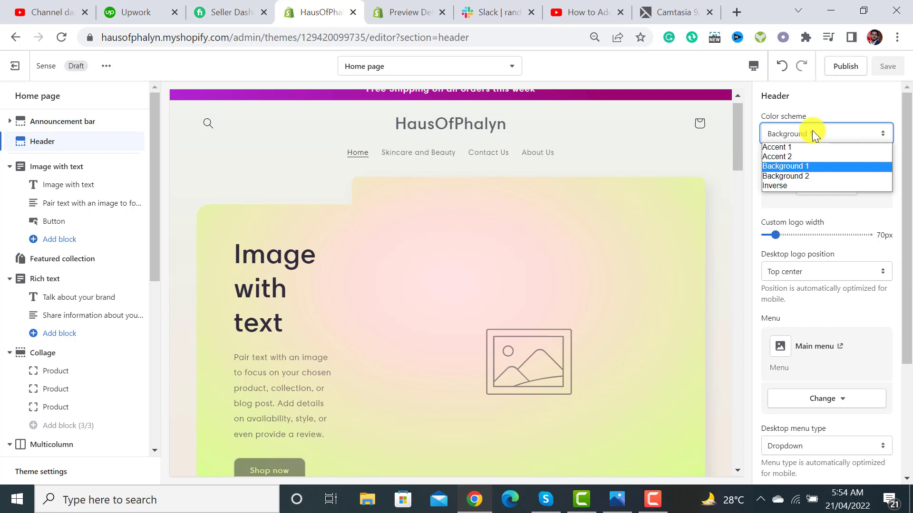
{"action": "left_click", "coordinate": [801, 148]}
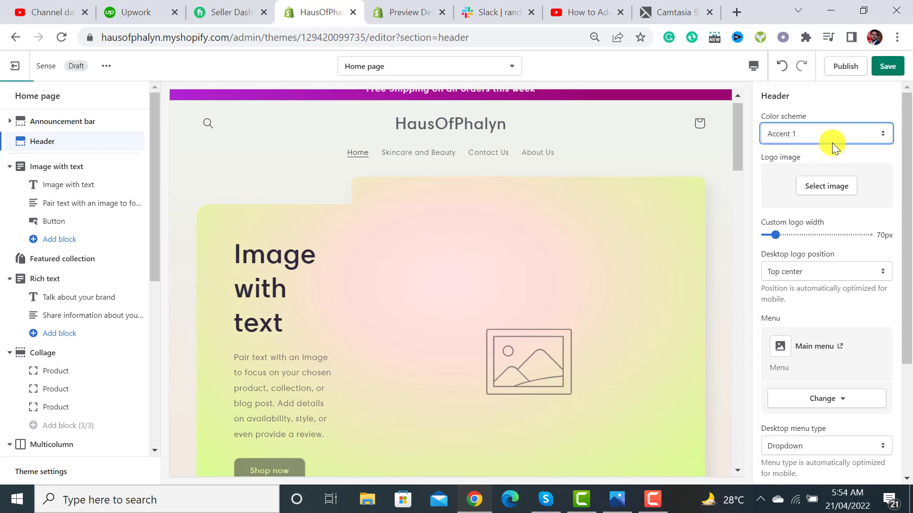
{"action": "left_click", "coordinate": [837, 134]}
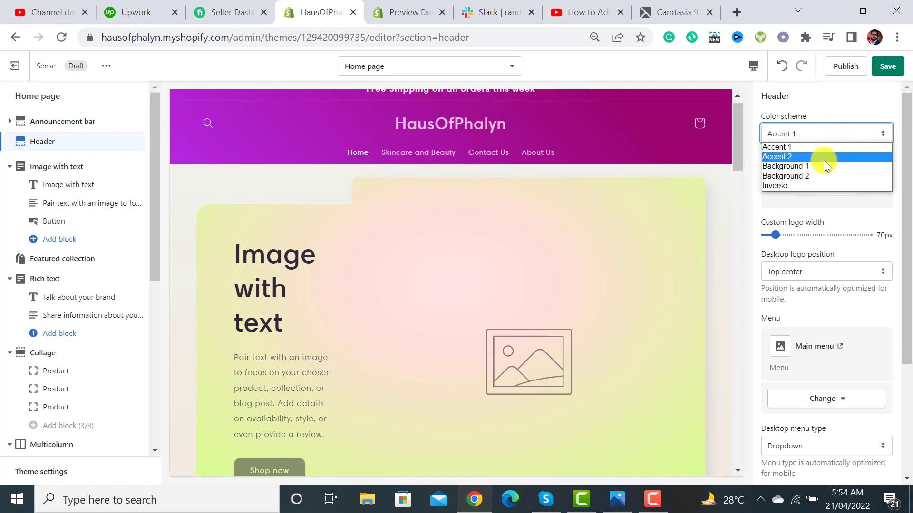
{"action": "left_click", "coordinate": [826, 156]}
{"action": "left_click", "coordinate": [831, 132]}
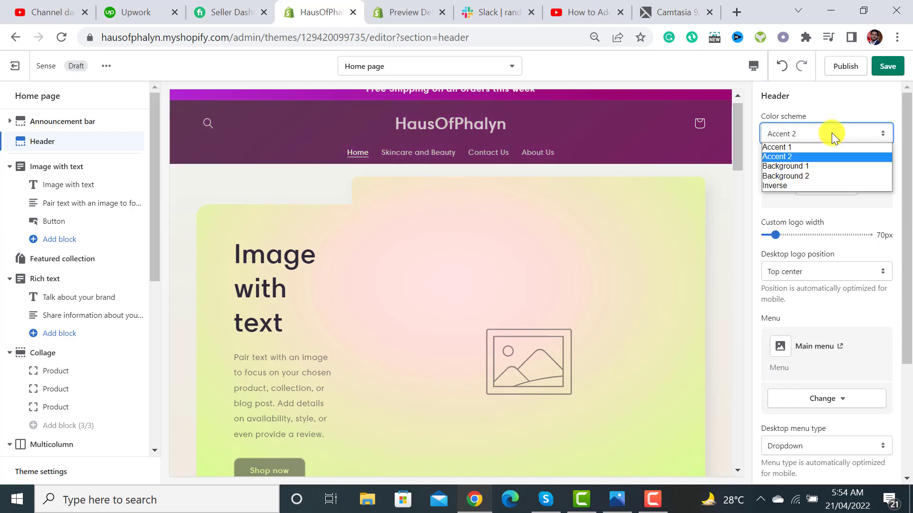
{"action": "left_click", "coordinate": [812, 177]}
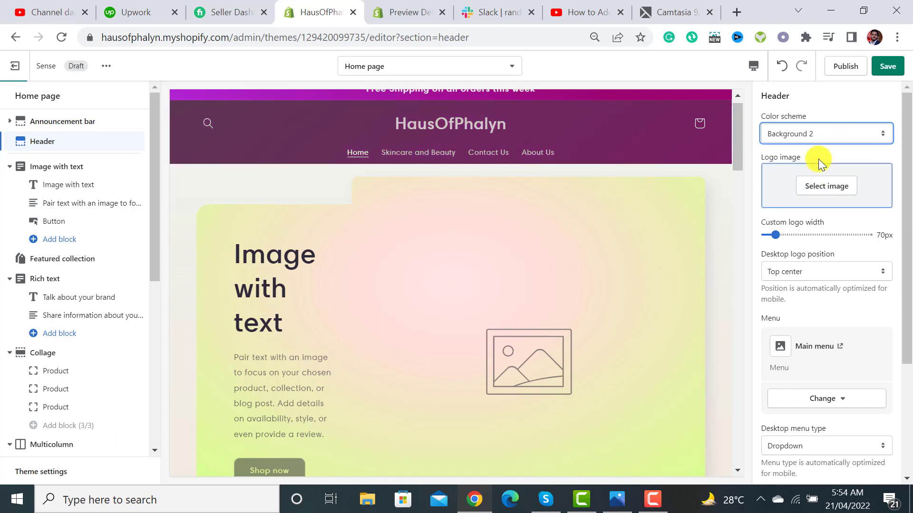
{"action": "left_click", "coordinate": [824, 135]}
{"action": "left_click", "coordinate": [813, 158]}
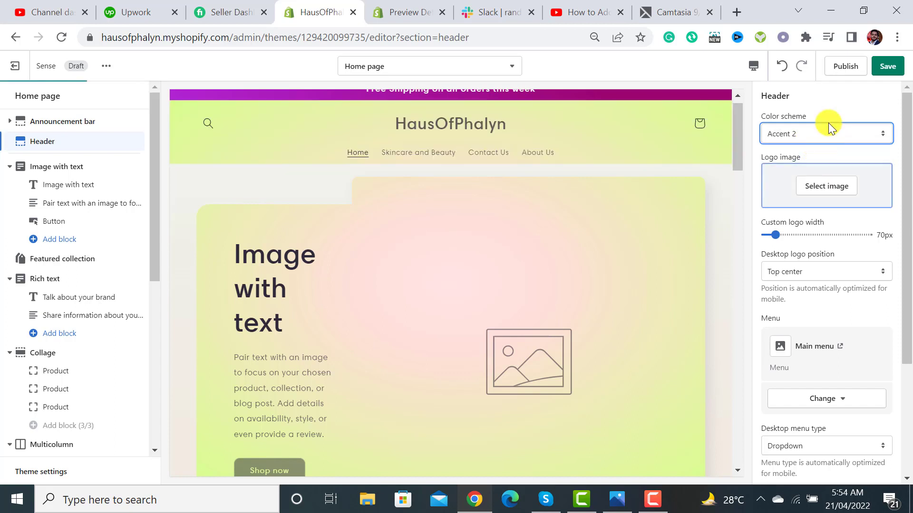
{"action": "left_click", "coordinate": [826, 132]}
{"action": "left_click", "coordinate": [811, 166]}
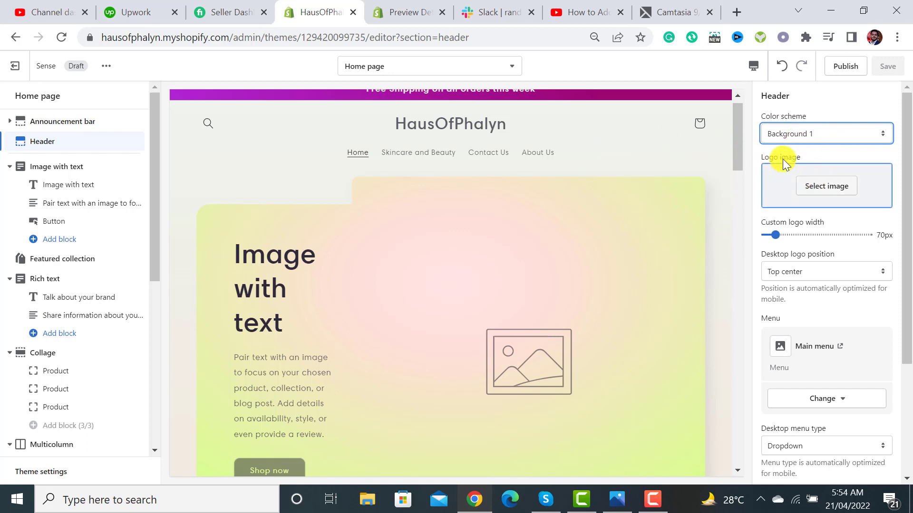
Use the circular HOP logo from the image library as the header's logo and set its custom width to 140px.
{"action": "left_click", "coordinate": [818, 187]}
{"action": "scroll", "coordinate": [815, 255], "scroll_direction": "down", "scroll_amount": 5}
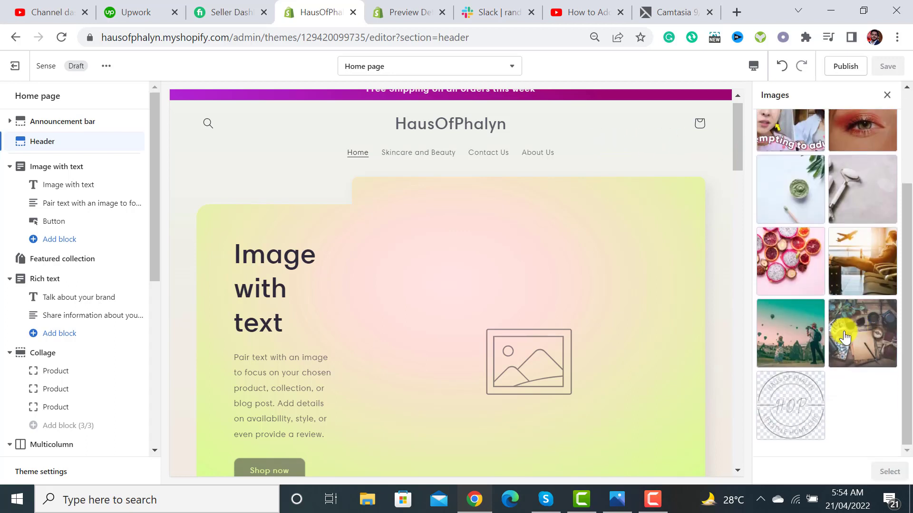
{"action": "left_click", "coordinate": [791, 405]}
{"action": "left_click", "coordinate": [900, 479]}
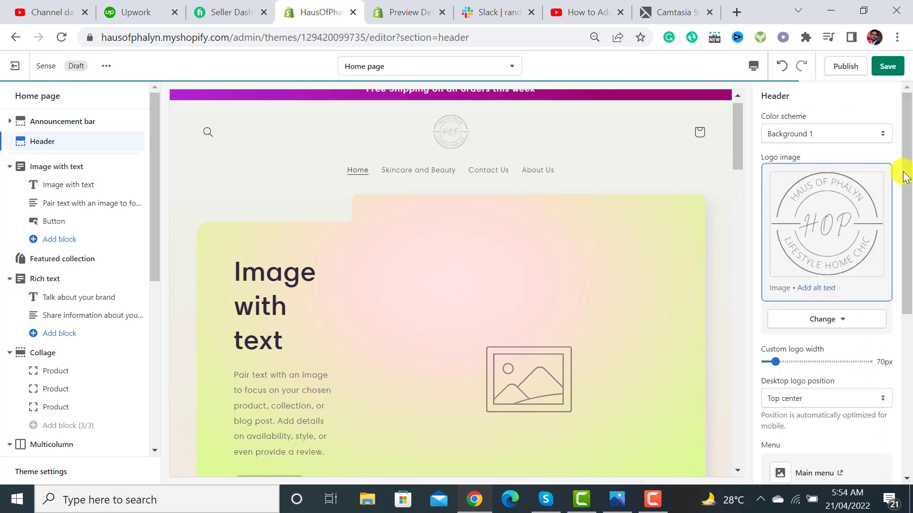
{"action": "left_click_drag", "start_coordinate": [904, 147], "coordinate": [908, 225]}
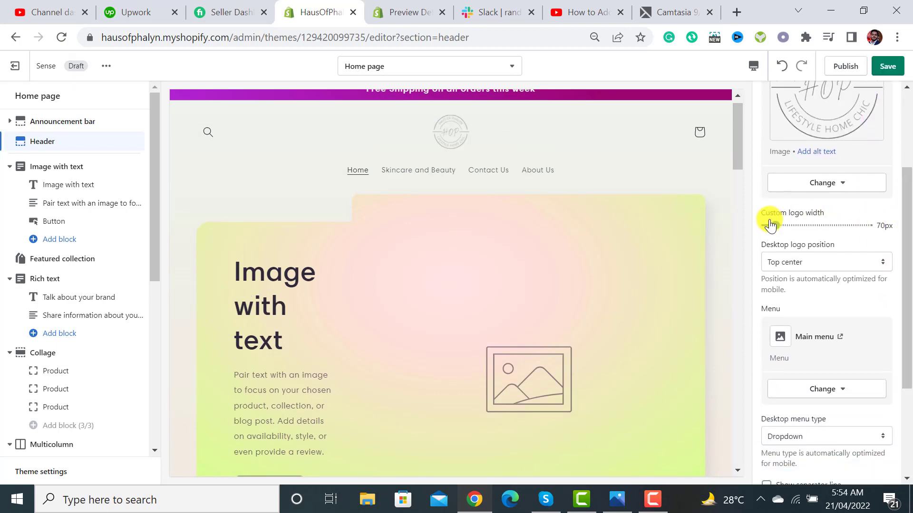
{"action": "left_click_drag", "start_coordinate": [775, 222], "coordinate": [805, 222]}
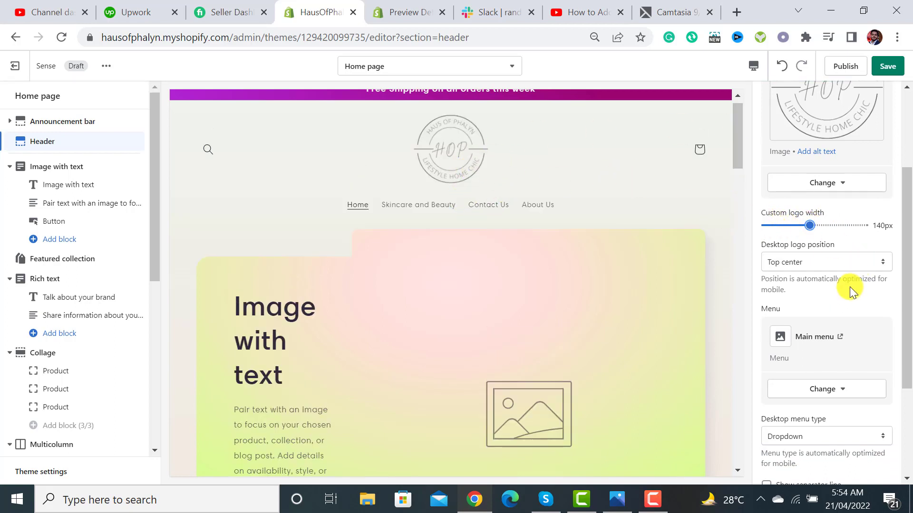
Try the Top left desktop logo position and return the logo to Top center.
{"action": "scroll", "coordinate": [849, 286], "scroll_direction": "down", "scroll_amount": 2}
{"action": "left_click", "coordinate": [819, 190]}
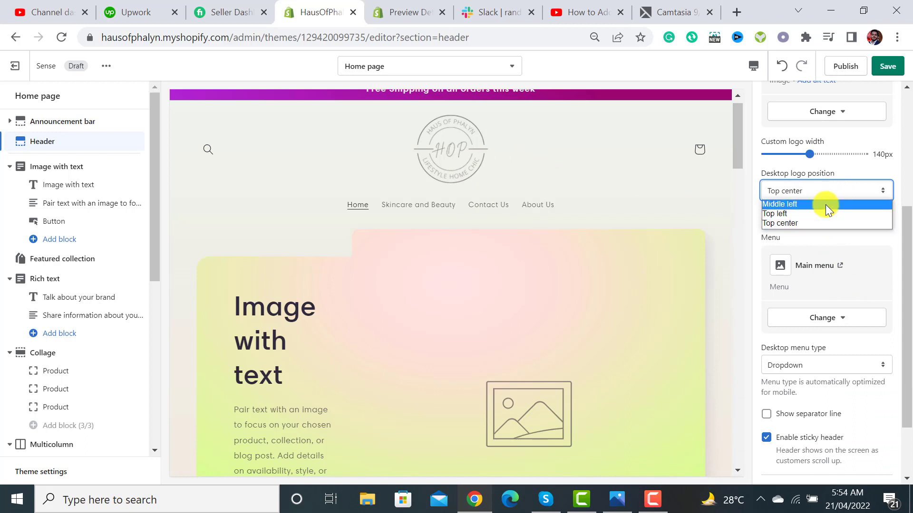
{"action": "left_click", "coordinate": [816, 213]}
{"action": "left_click", "coordinate": [829, 190]}
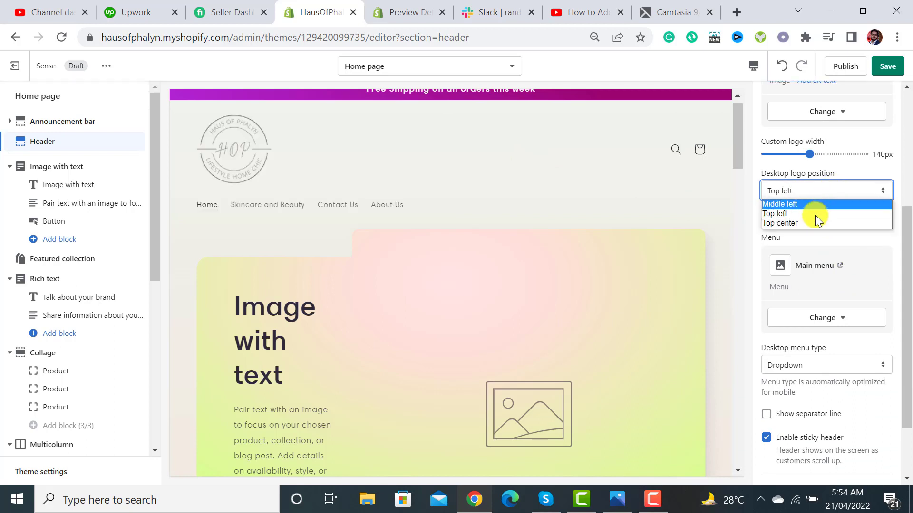
{"action": "left_click", "coordinate": [812, 222]}
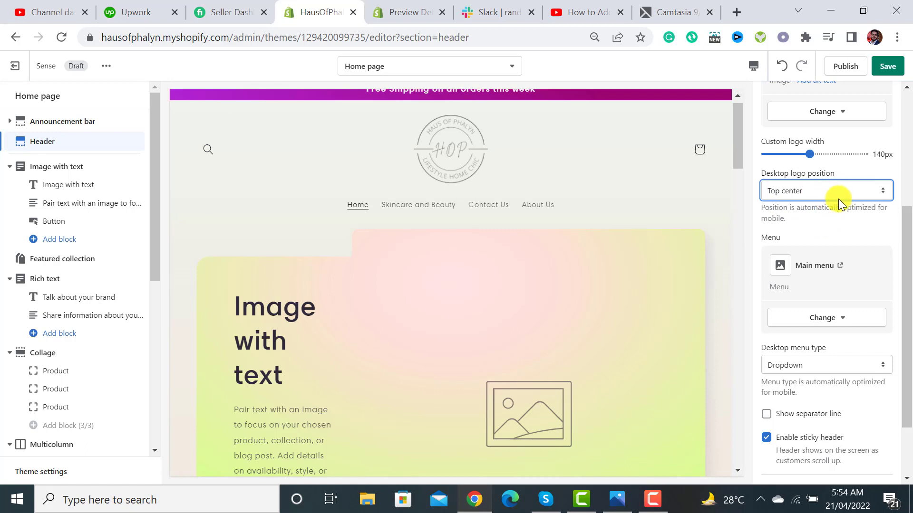
Review the menus available for the header, keeping Main menu selected.
{"action": "scroll", "coordinate": [836, 228], "scroll_direction": "down", "scroll_amount": 2}
{"action": "left_click", "coordinate": [819, 237]}
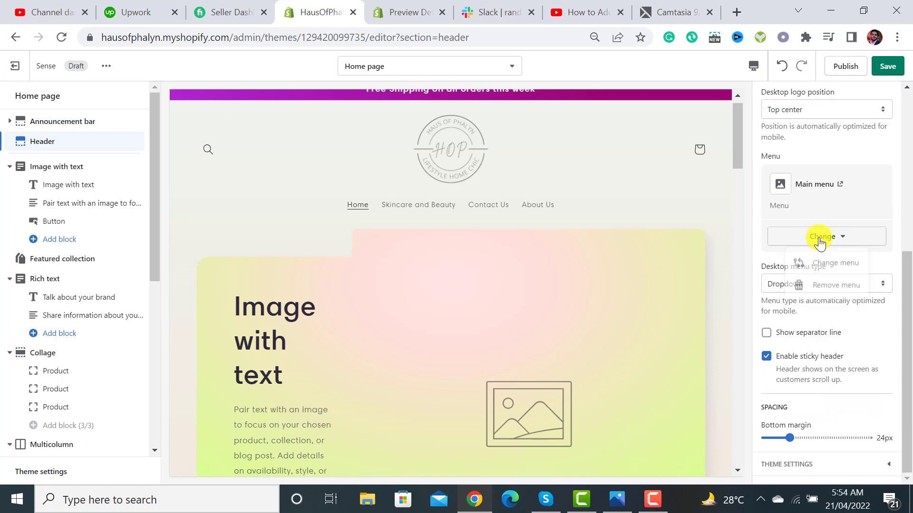
{"action": "left_click", "coordinate": [831, 268]}
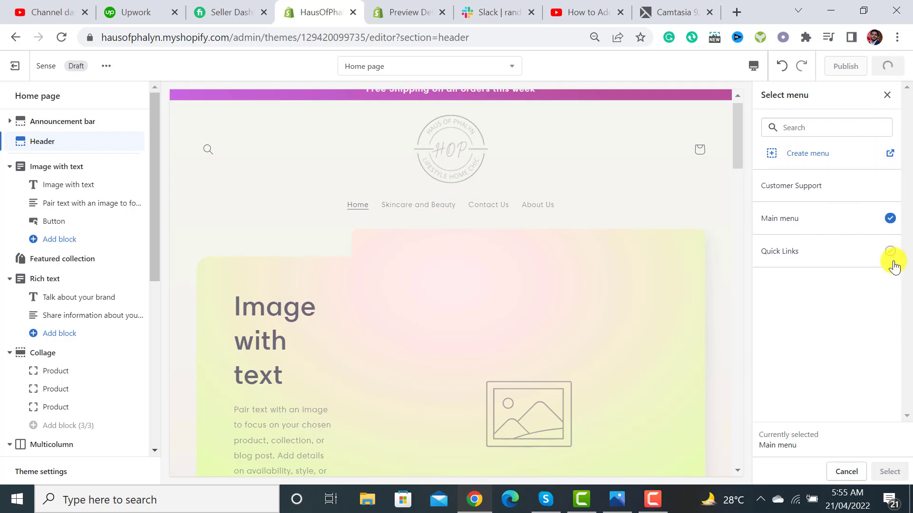
{"action": "left_click", "coordinate": [886, 98]}
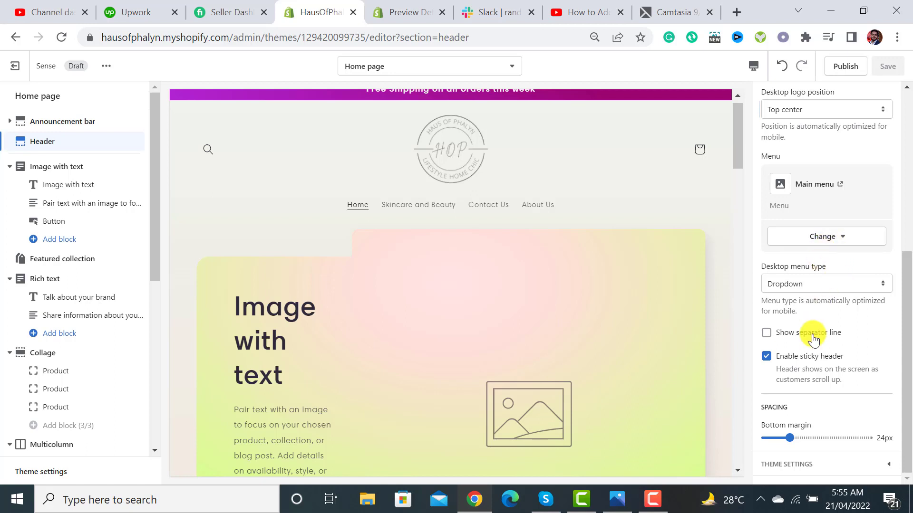
Show the separator line below the header and turn it off again.
{"action": "left_click", "coordinate": [767, 334]}
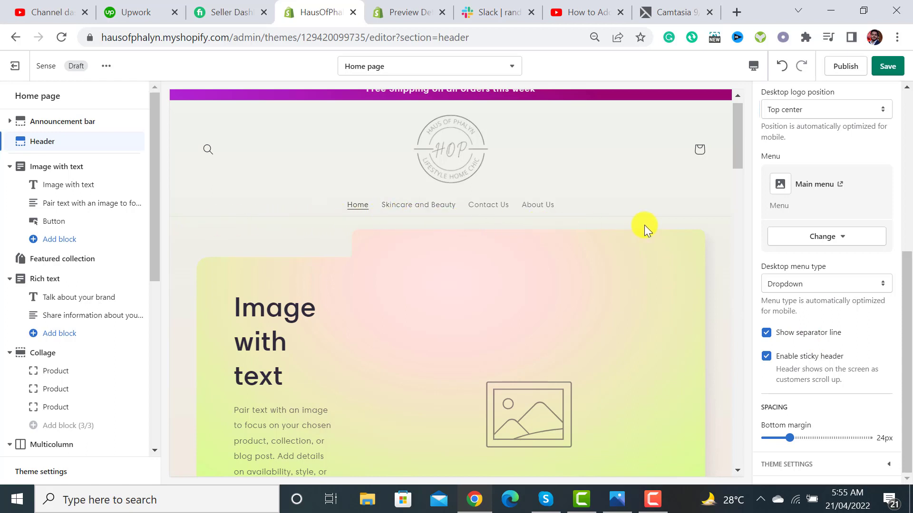
{"action": "left_click", "coordinate": [767, 333]}
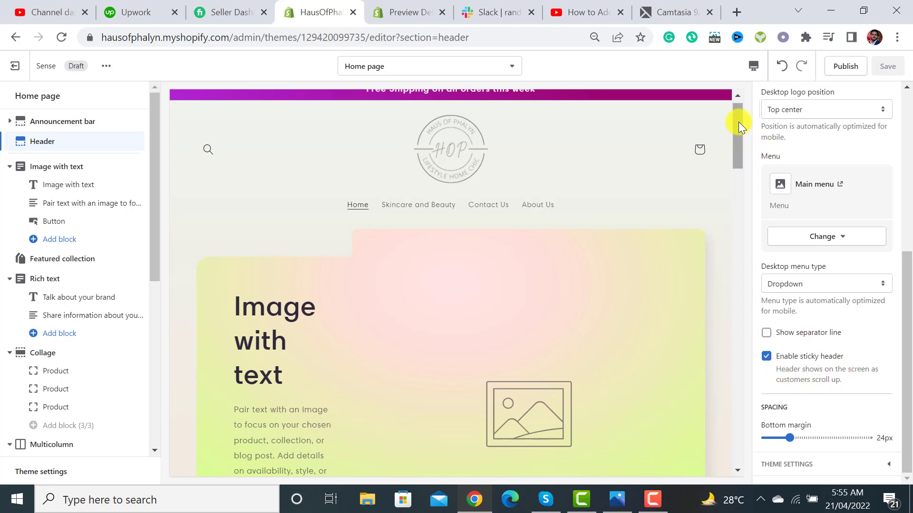
Disable the sticky header and compare how the header behaves in the page preview before and after.
{"action": "mouse_move", "coordinate": [737, 121]}
{"action": "left_mouse_down"}
{"action": "mouse_move", "coordinate": [739, 108]}
{"action": "mouse_move", "coordinate": [735, 221]}
{"action": "mouse_move", "coordinate": [739, 123]}
{"action": "left_mouse_up"}
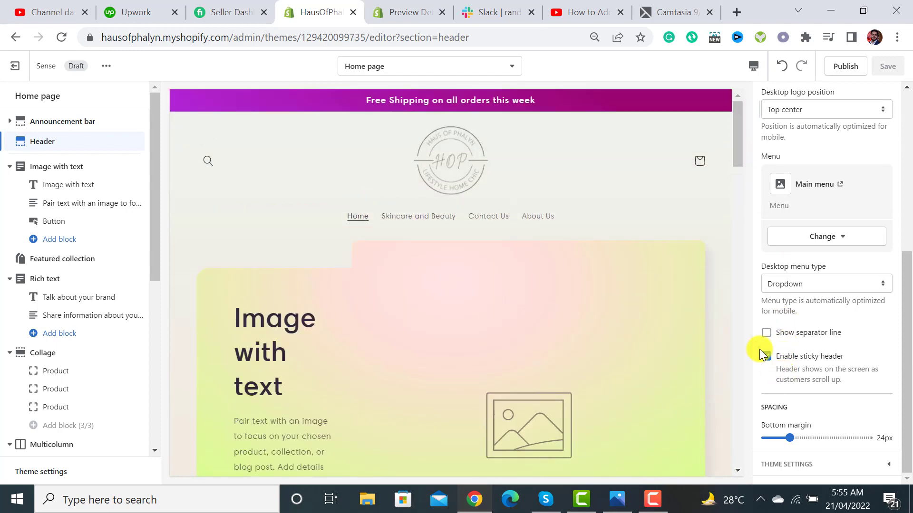
{"action": "left_click", "coordinate": [765, 356]}
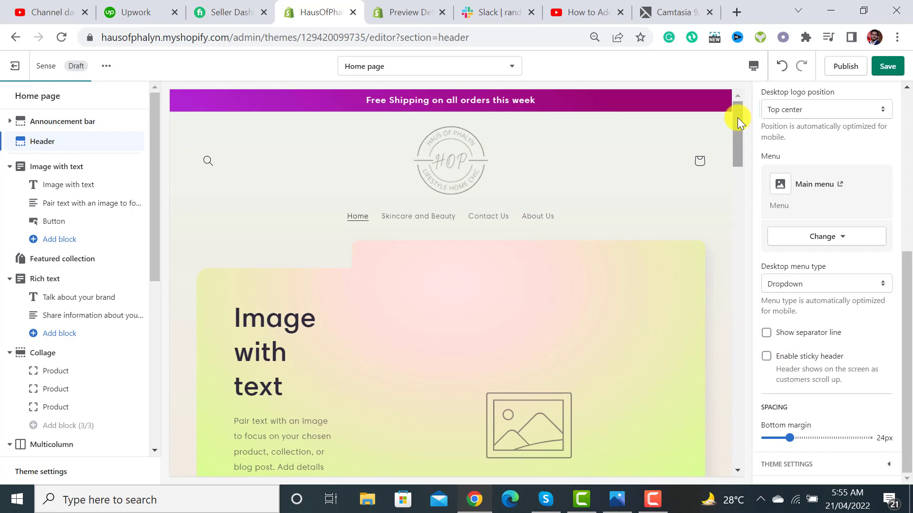
{"action": "mouse_move", "coordinate": [737, 118]}
{"action": "left_mouse_down"}
{"action": "mouse_move", "coordinate": [737, 164]}
{"action": "mouse_move", "coordinate": [743, 96]}
{"action": "mouse_move", "coordinate": [735, 404]}
{"action": "mouse_move", "coordinate": [734, 107]}
{"action": "left_mouse_up"}
{"action": "mouse_move", "coordinate": [735, 110]}
{"action": "left_mouse_down"}
{"action": "mouse_move", "coordinate": [734, 202]}
{"action": "mouse_move", "coordinate": [744, 101]}
{"action": "left_mouse_up"}
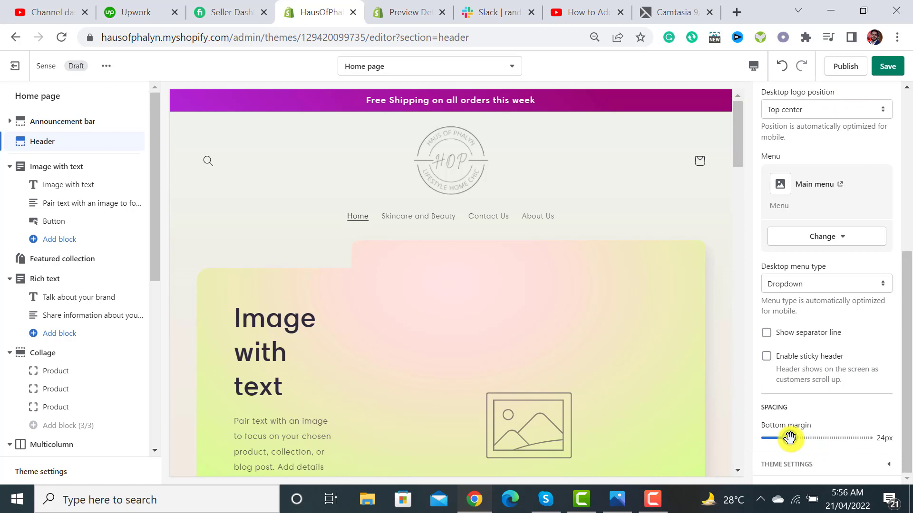
Try a 48px bottom margin on the header, return it to 24px and save the theme changes.
{"action": "left_click_drag", "start_coordinate": [789, 437], "coordinate": [816, 438]}
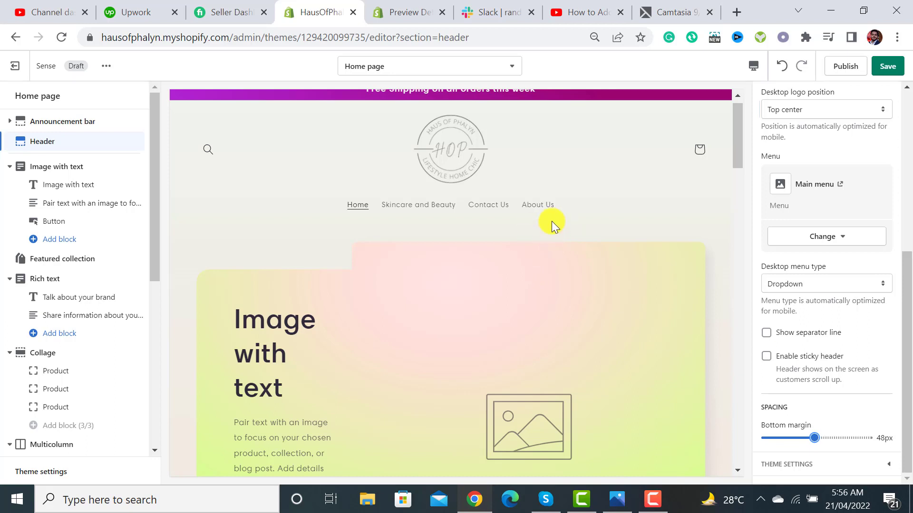
{"action": "left_click", "coordinate": [888, 66]}
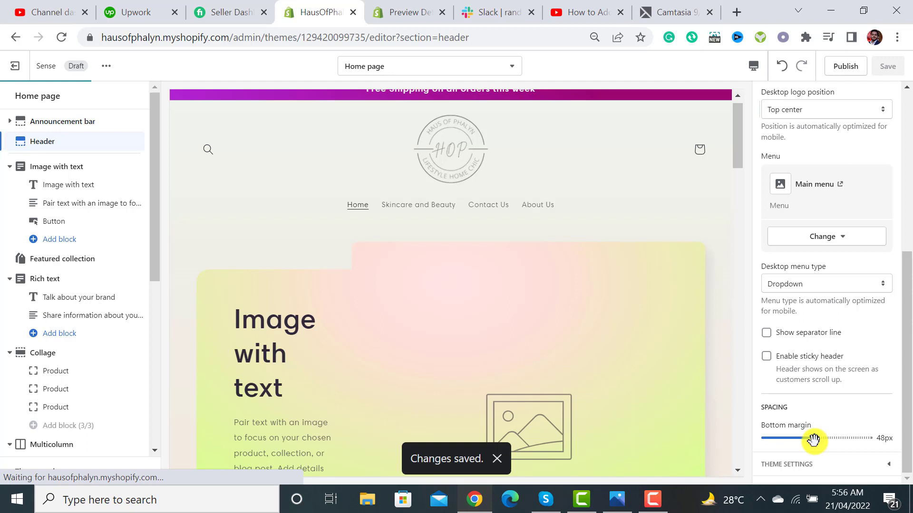
{"action": "left_click_drag", "start_coordinate": [814, 438], "coordinate": [790, 438]}
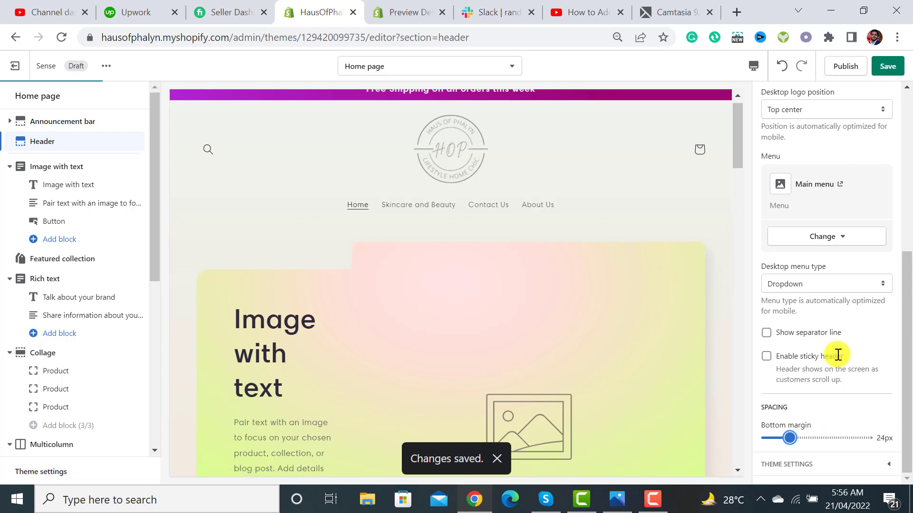
{"action": "left_click", "coordinate": [890, 68]}
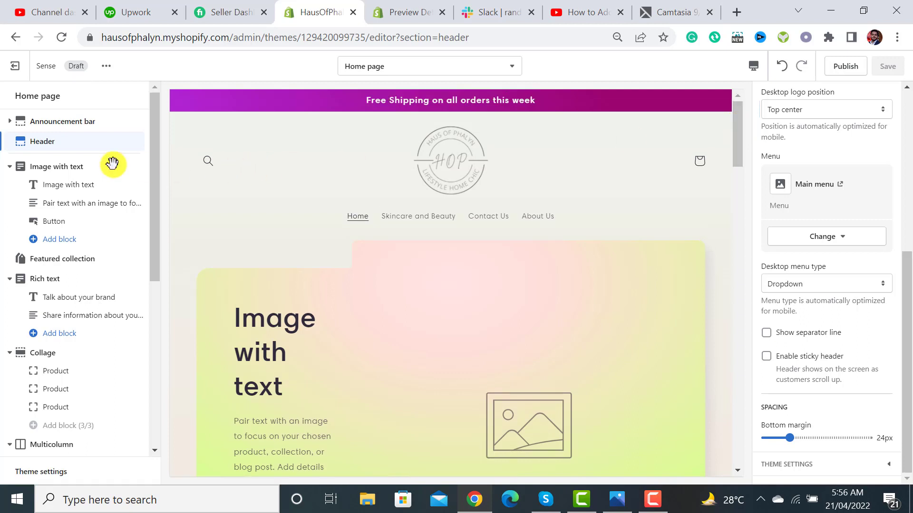
Set the close-up eye makeup photo from the library as the image of the Image with text section.
{"action": "left_click", "coordinate": [112, 164]}
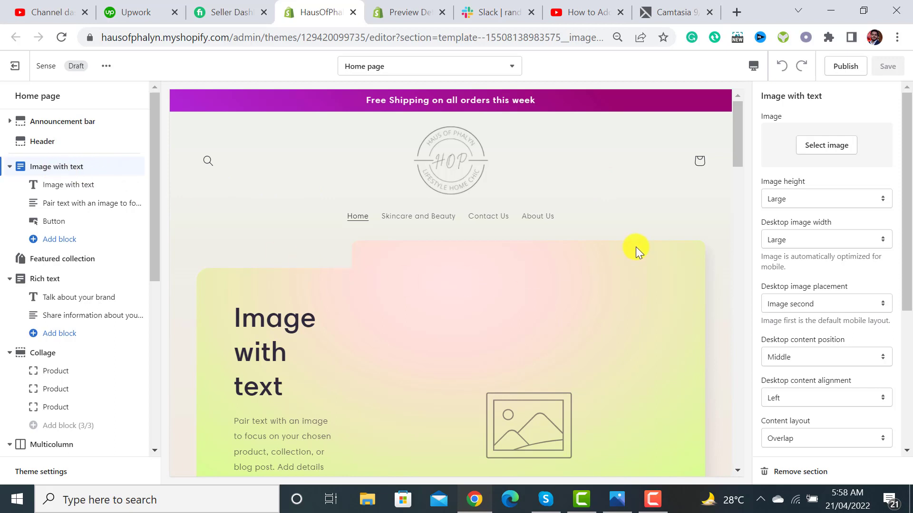
{"action": "left_click_drag", "start_coordinate": [737, 114], "coordinate": [737, 132]}
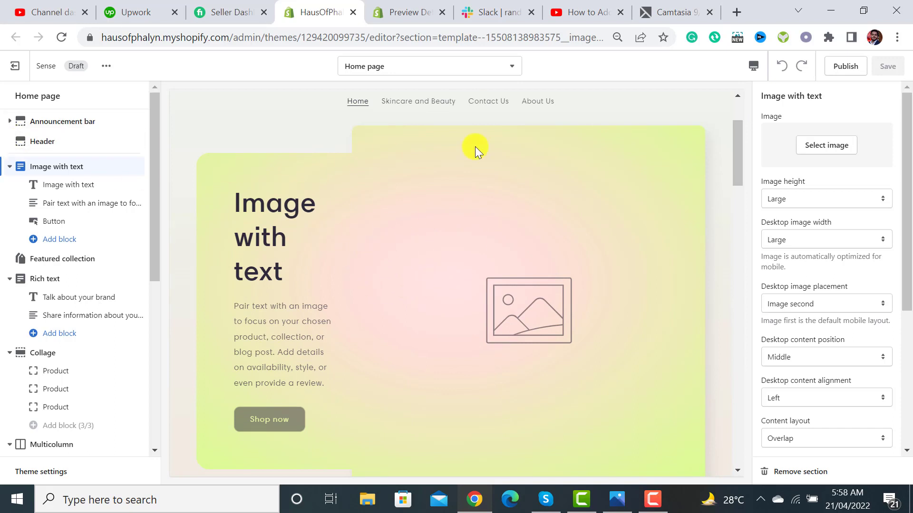
{"action": "left_click", "coordinate": [829, 150]}
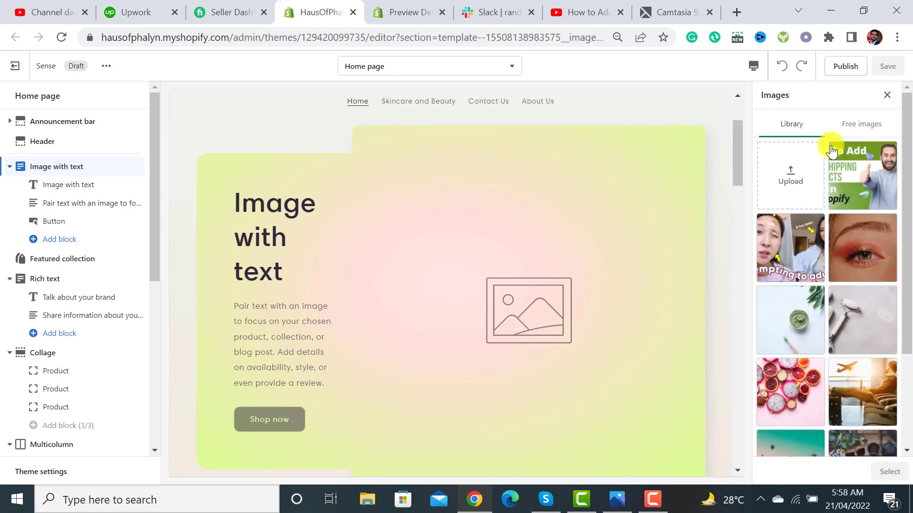
{"action": "left_click", "coordinate": [880, 259]}
{"action": "left_click", "coordinate": [889, 472]}
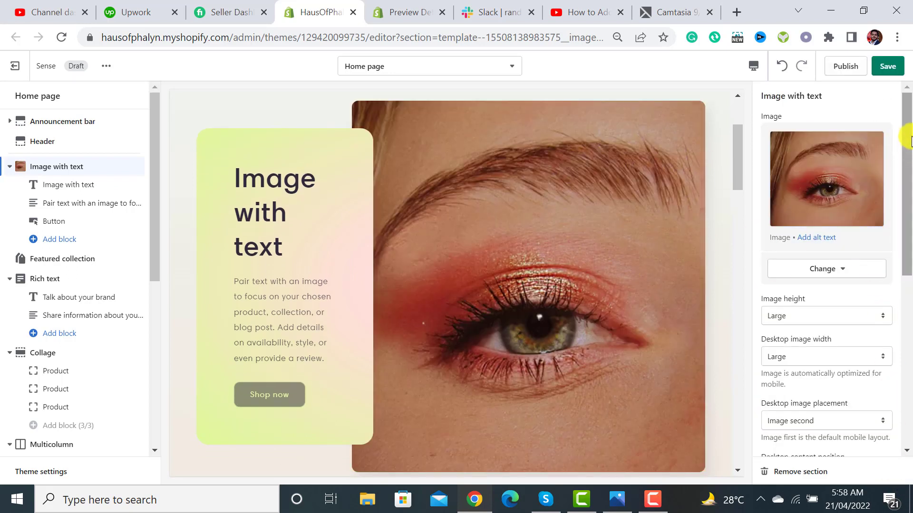
Try the Small image height on the Image with text section, then set the height to Adapt to image.
{"action": "scroll", "coordinate": [893, 166], "scroll_direction": "down", "scroll_amount": 3}
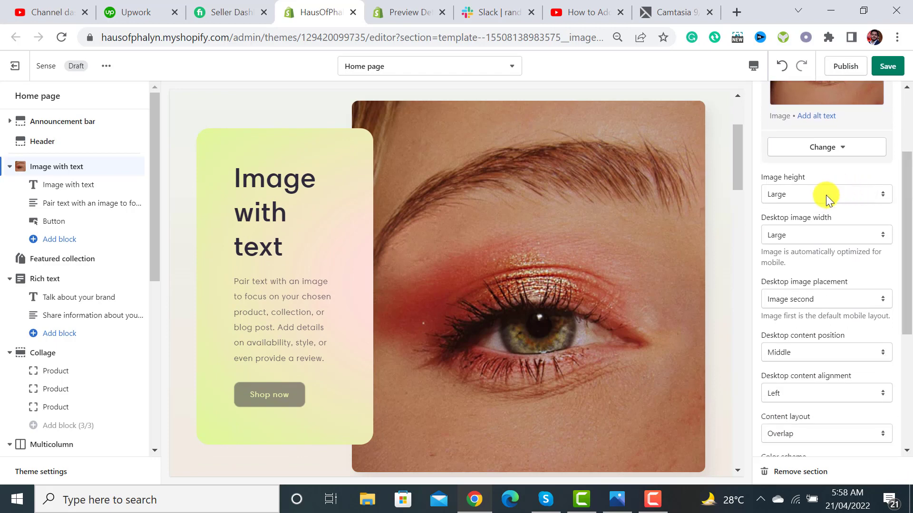
{"action": "left_click", "coordinate": [826, 195]}
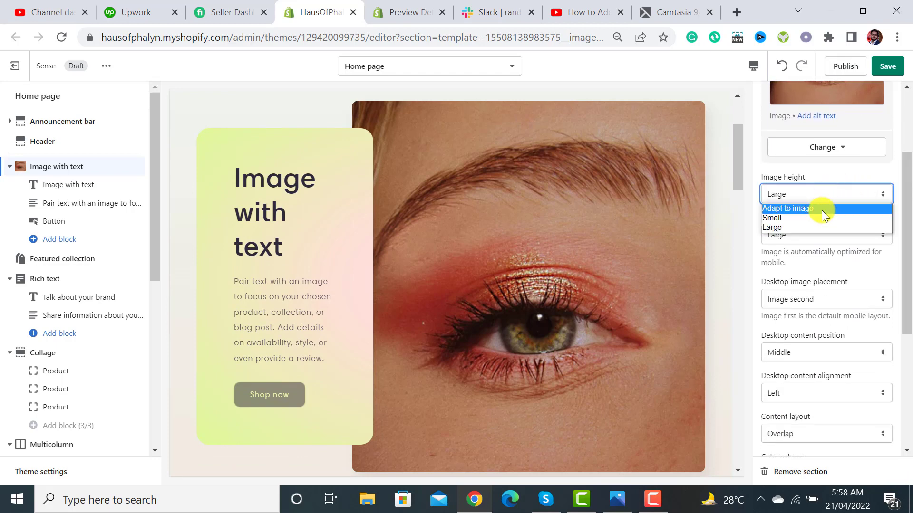
{"action": "left_click", "coordinate": [803, 228]}
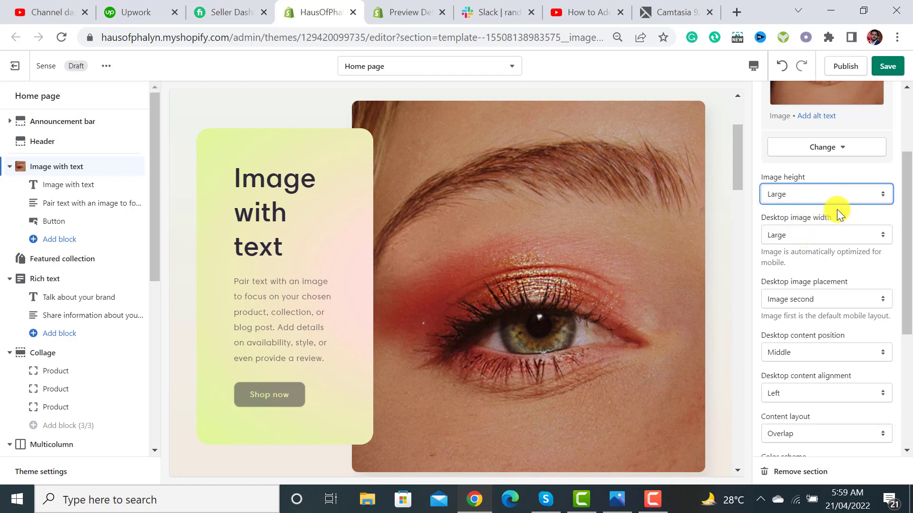
{"action": "left_click", "coordinate": [815, 201]}
{"action": "left_click", "coordinate": [802, 221]}
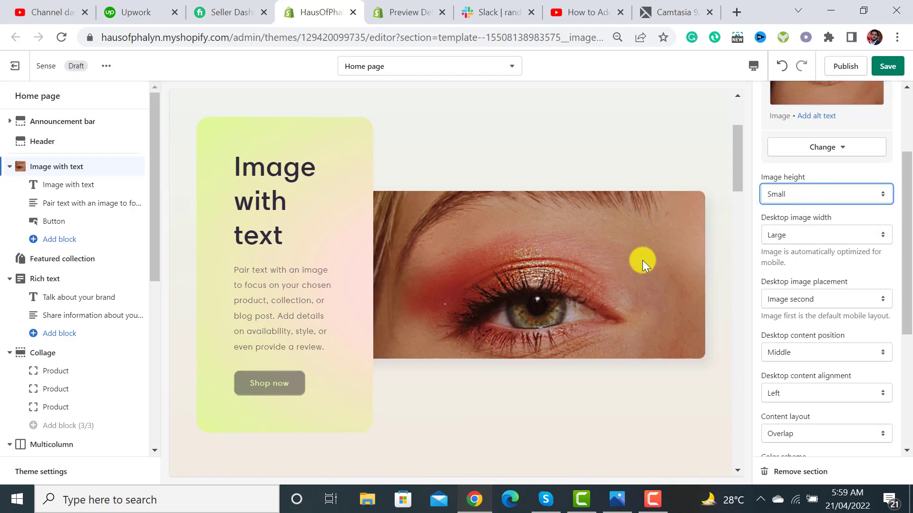
{"action": "left_click", "coordinate": [825, 193]}
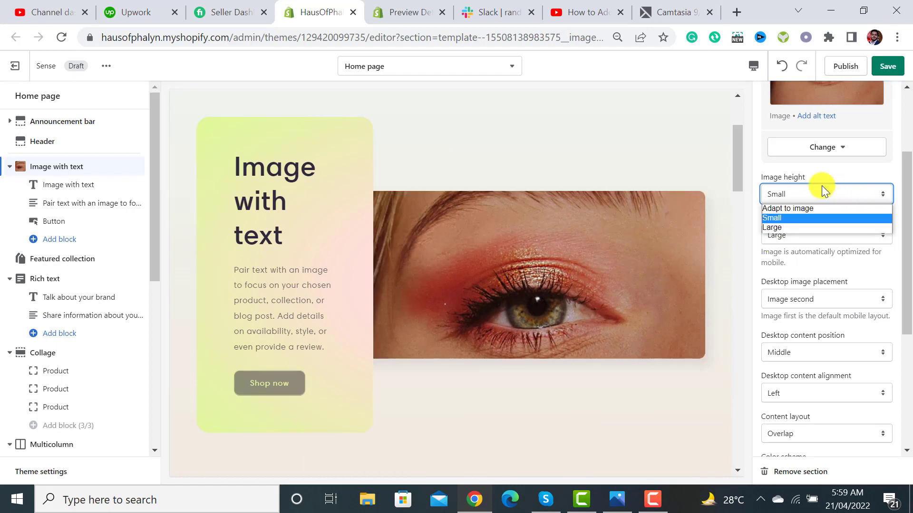
{"action": "left_click", "coordinate": [812, 210]}
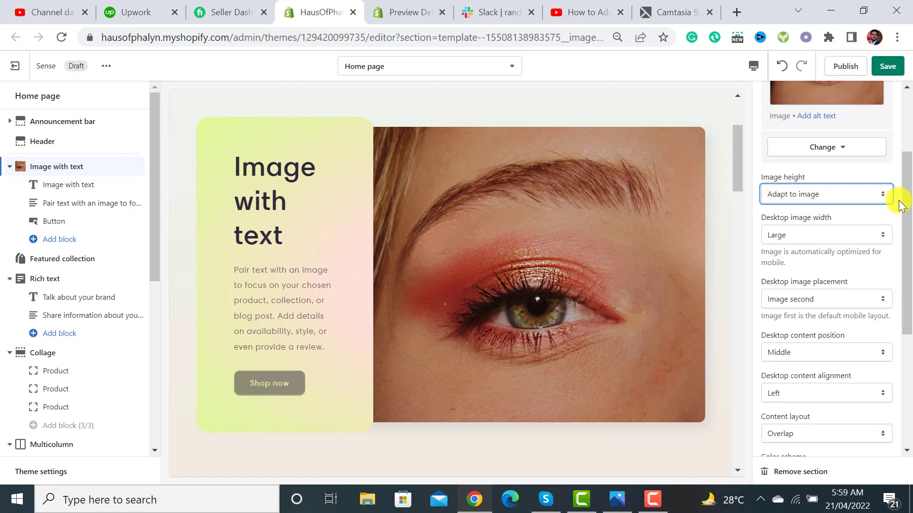
Review the desktop image width options of the Image with text section without changing the selection.
{"action": "left_click_drag", "start_coordinate": [909, 199], "coordinate": [910, 213]}
{"action": "left_click", "coordinate": [868, 191]}
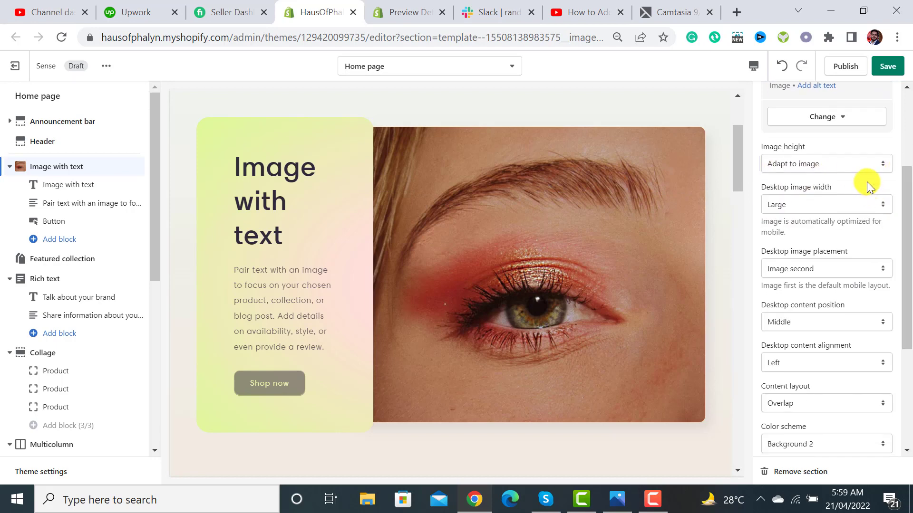
{"action": "left_click", "coordinate": [844, 208]}
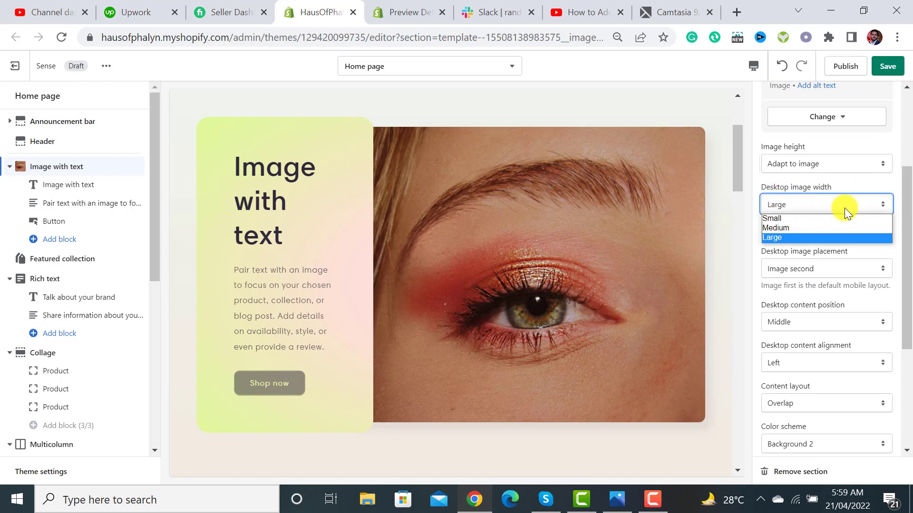
{"action": "left_click", "coordinate": [828, 207]}
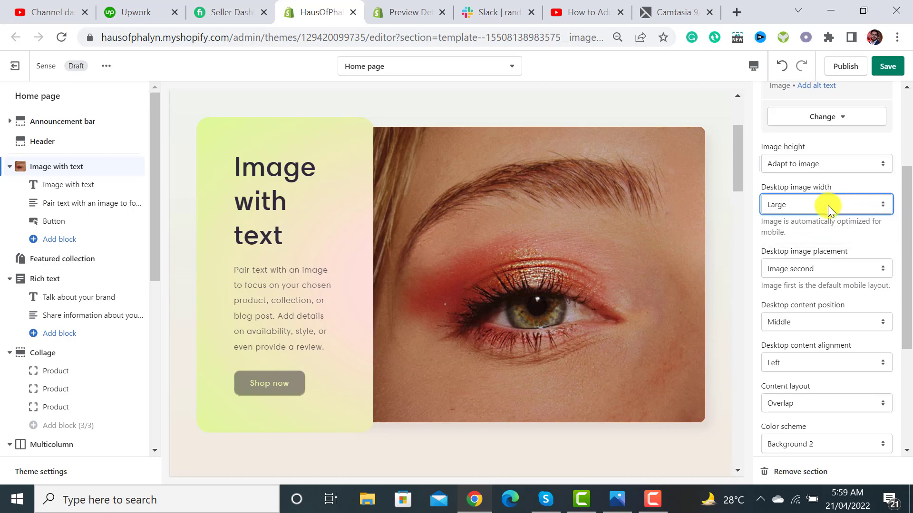
Try the Image first desktop placement for the section and return it to Image second.
{"action": "left_click_drag", "start_coordinate": [910, 219], "coordinate": [853, 240]}
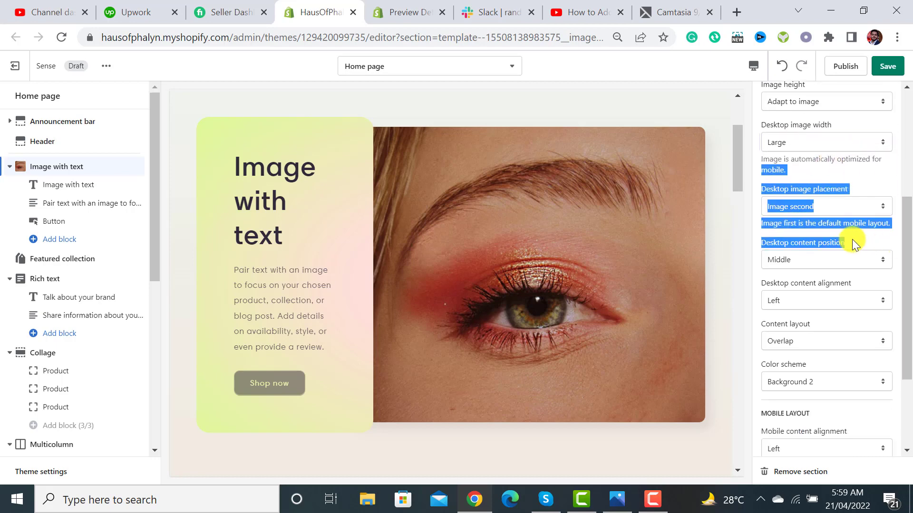
{"action": "left_click", "coordinate": [836, 206]}
{"action": "left_click", "coordinate": [829, 220]}
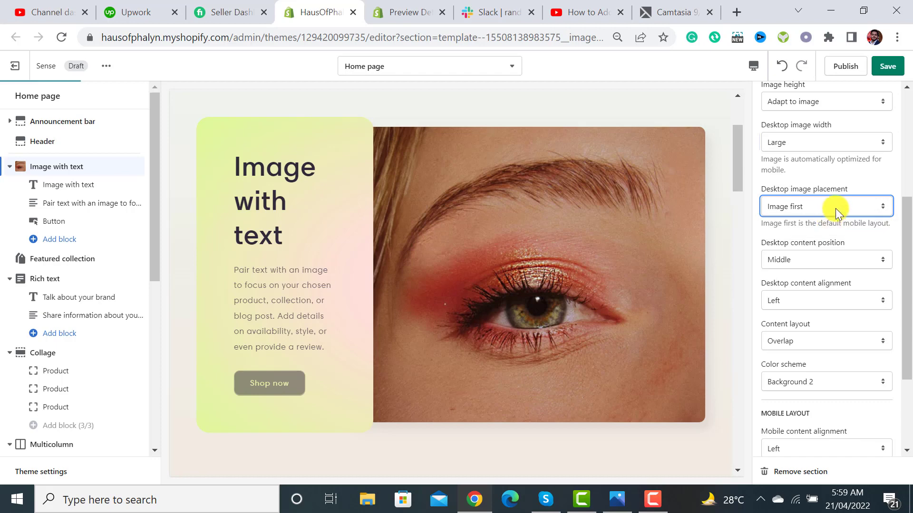
{"action": "left_click", "coordinate": [835, 209]}
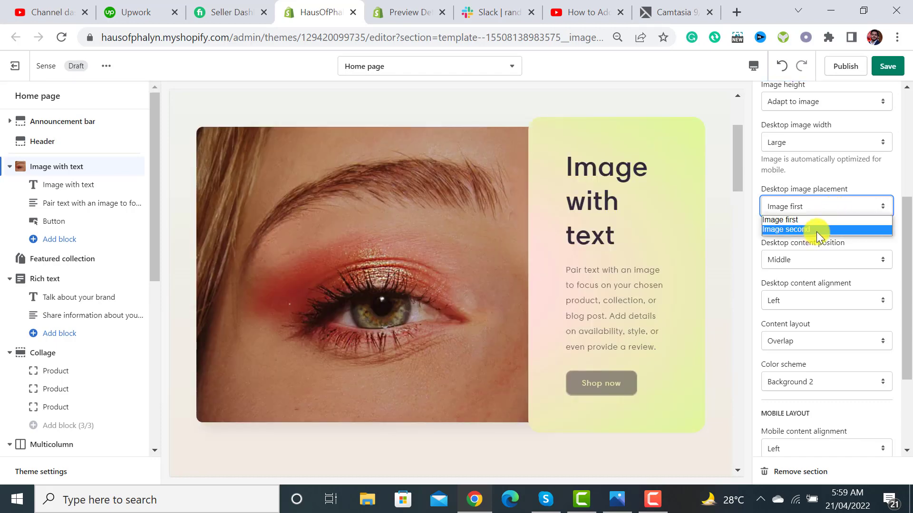
{"action": "left_click", "coordinate": [816, 230]}
Try the No overlap content layout on the Image with text section and return it to Overlap.
{"action": "left_click_drag", "start_coordinate": [907, 244], "coordinate": [876, 271]}
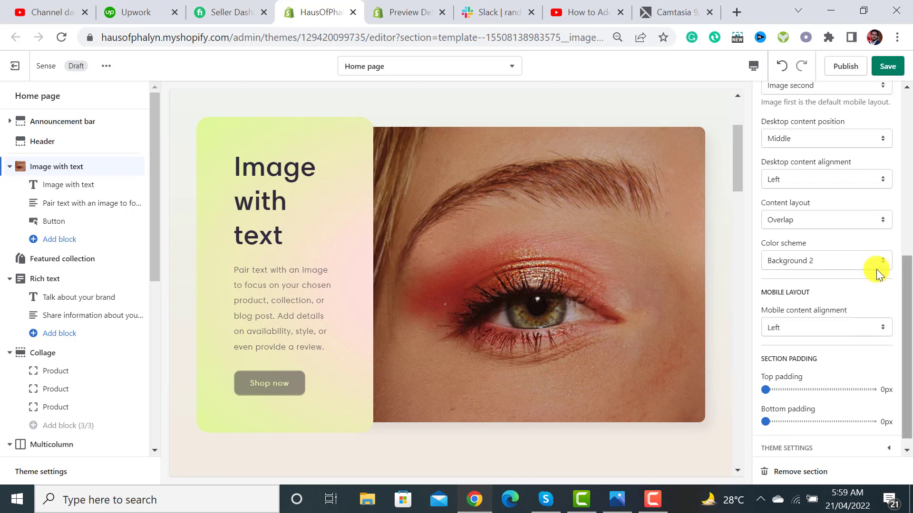
{"action": "left_click", "coordinate": [835, 221]}
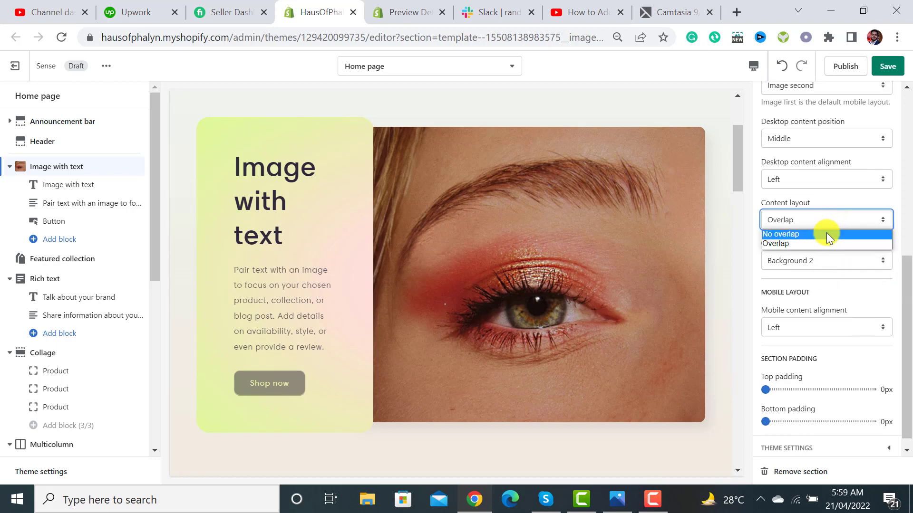
{"action": "left_click", "coordinate": [826, 233]}
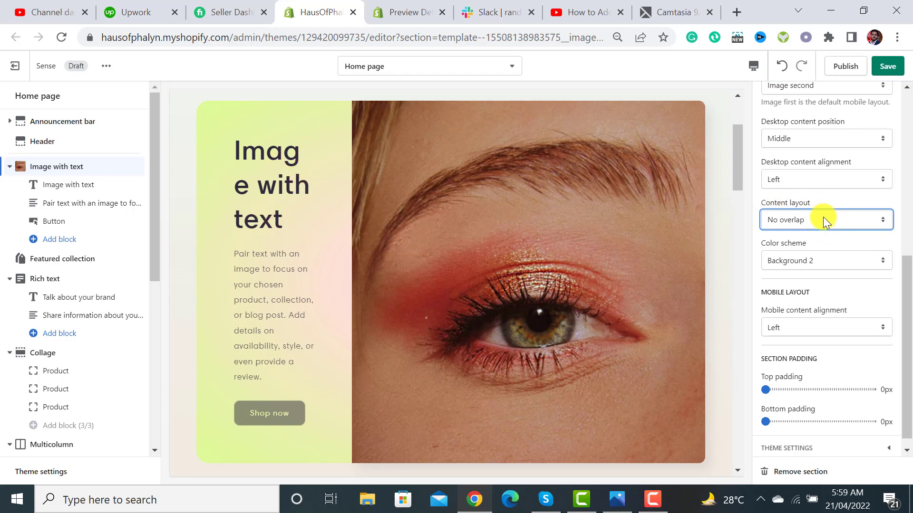
{"action": "left_click", "coordinate": [823, 216]}
{"action": "left_click", "coordinate": [817, 241]}
Switch the page preview to Mobile and examine how the Image with text section is laid out there.
{"action": "left_click_drag", "start_coordinate": [906, 262], "coordinate": [905, 300]}
{"action": "left_click", "coordinate": [846, 286]}
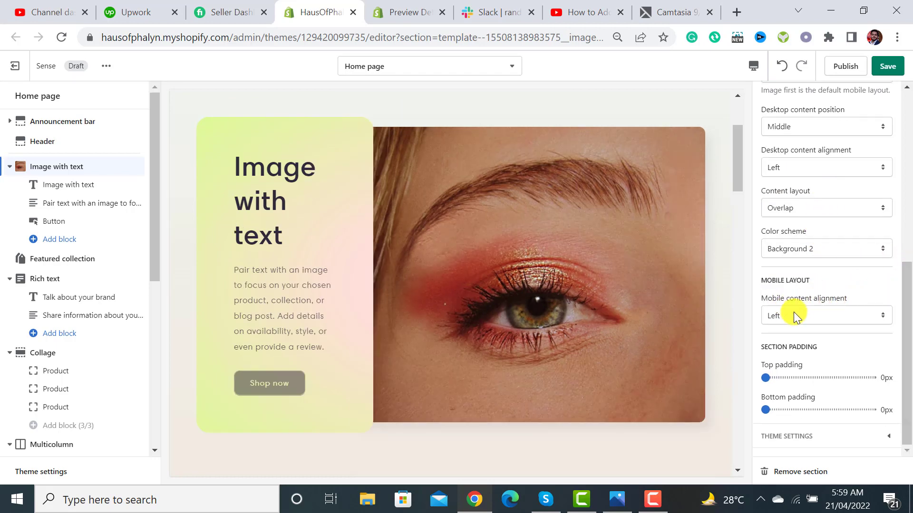
{"action": "left_click", "coordinate": [753, 69]}
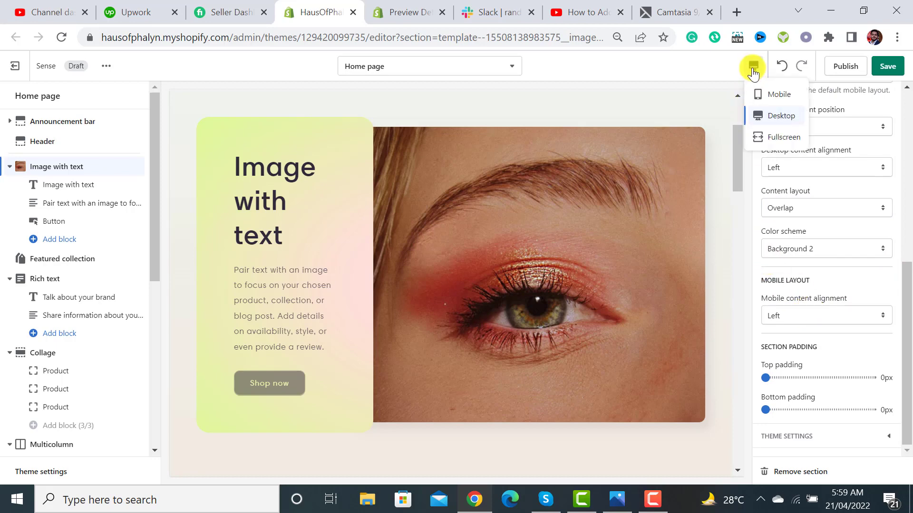
{"action": "left_click", "coordinate": [775, 94]}
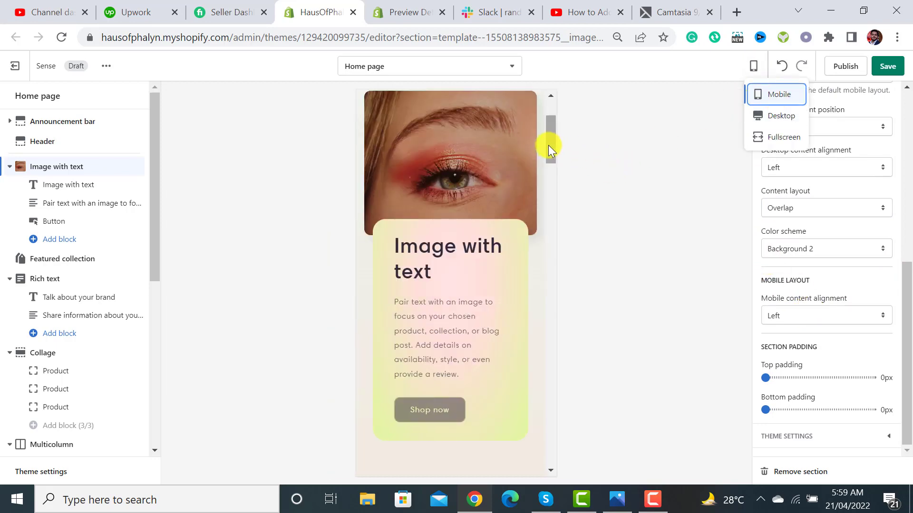
{"action": "mouse_move", "coordinate": [549, 130]}
{"action": "left_mouse_down"}
{"action": "mouse_move", "coordinate": [548, 166]}
{"action": "mouse_move", "coordinate": [548, 127]}
{"action": "mouse_move", "coordinate": [549, 141]}
{"action": "left_mouse_up"}
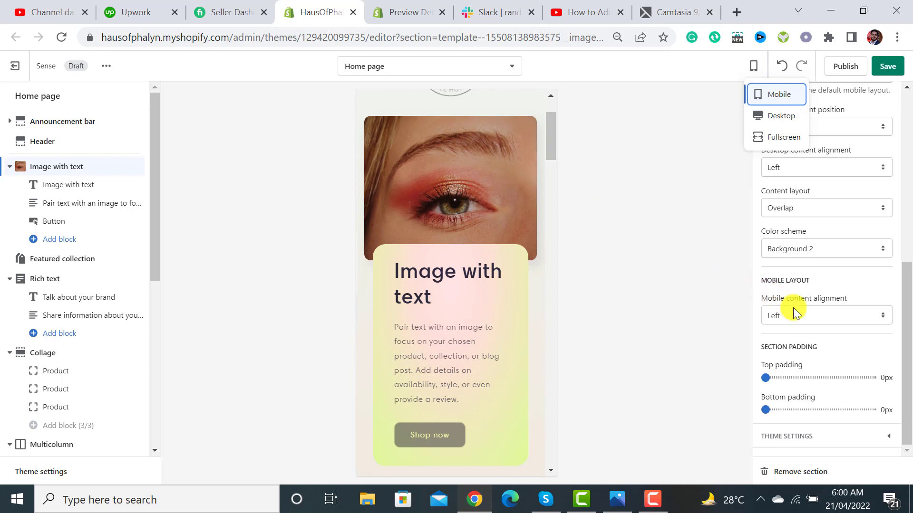
Try Center and Right as the section's mobile content alignment and return it to Left.
{"action": "left_click", "coordinate": [795, 315]}
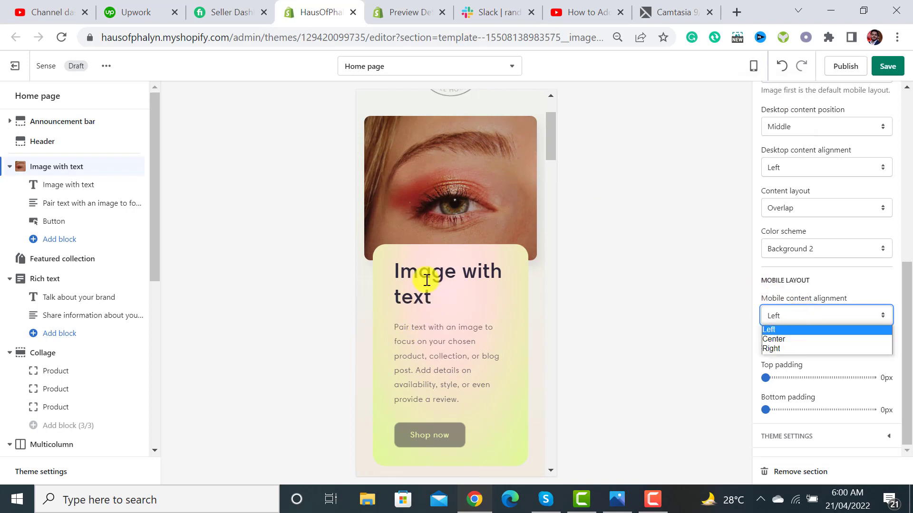
{"action": "left_click", "coordinate": [787, 339]}
{"action": "left_click", "coordinate": [814, 312]}
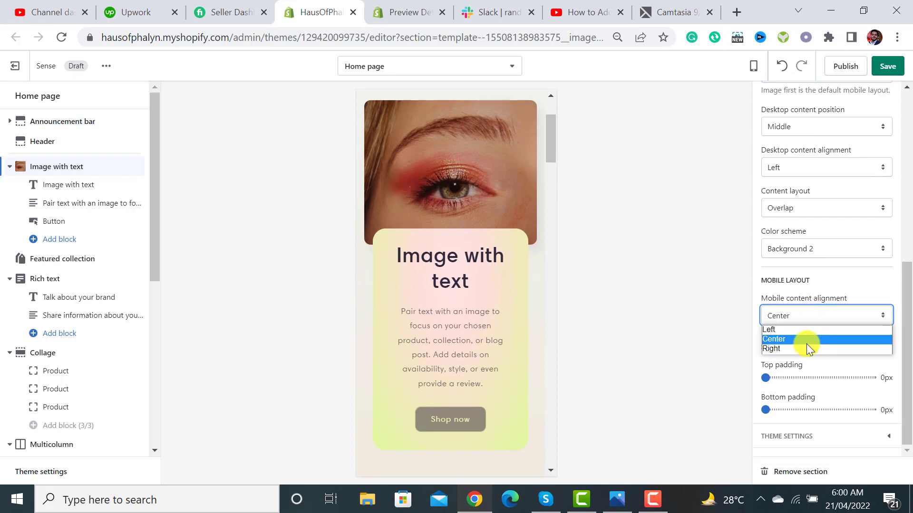
{"action": "left_click", "coordinate": [799, 348]}
{"action": "left_click", "coordinate": [818, 312]}
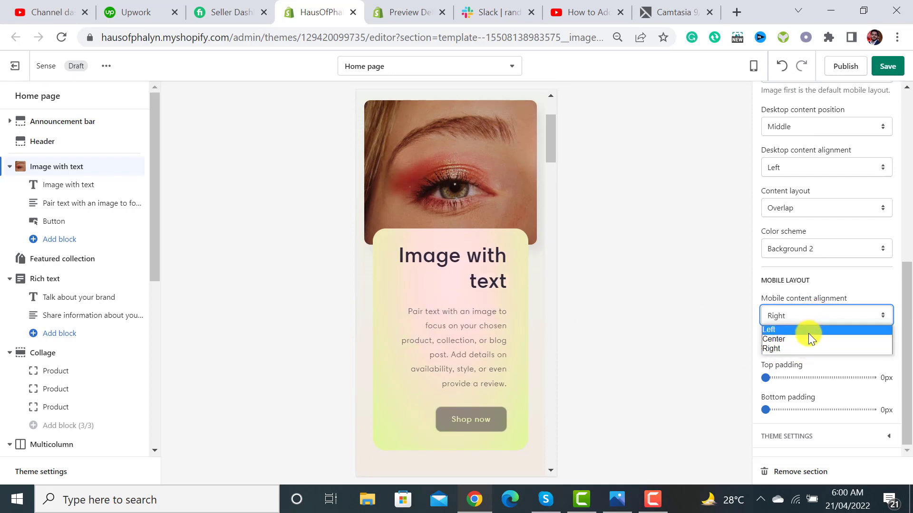
{"action": "left_click", "coordinate": [809, 333]}
Switch the page preview back to Desktop.
{"action": "left_click_drag", "start_coordinate": [903, 327], "coordinate": [906, 367]}
{"action": "left_click", "coordinate": [754, 66]}
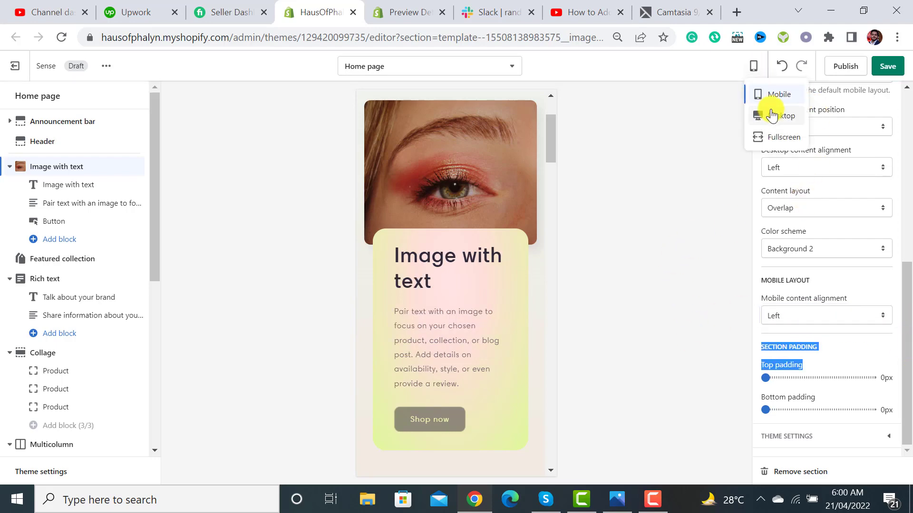
{"action": "left_click", "coordinate": [771, 116]}
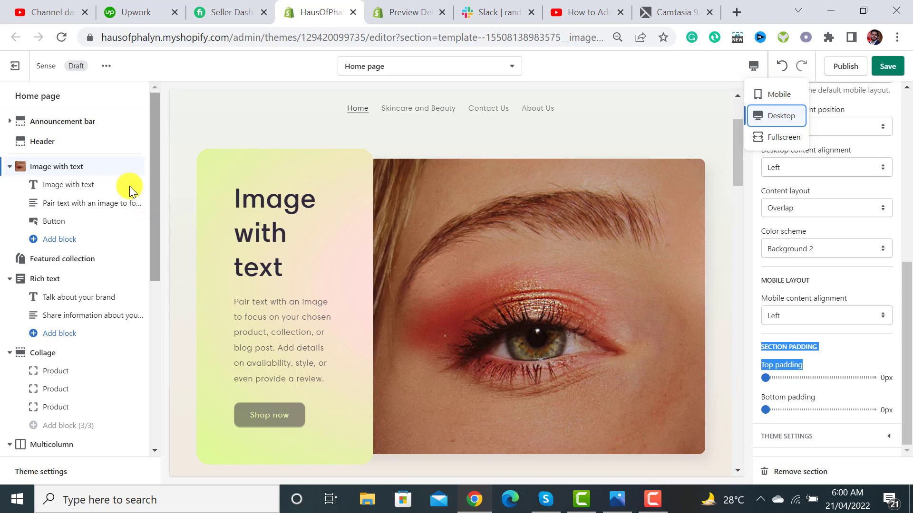
Open the Image with text heading for editing and copy "Glowing skin, naturally" from the Sense theme's demo preview.
{"action": "left_click", "coordinate": [57, 189]}
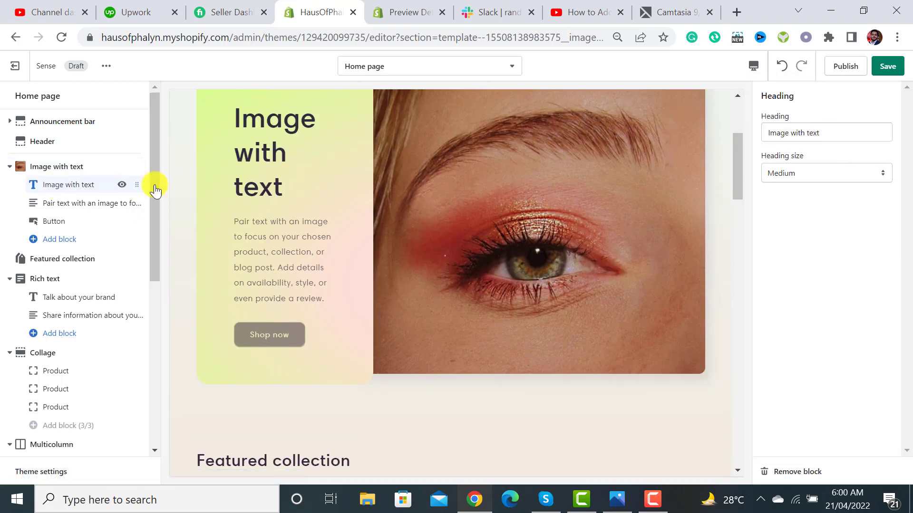
{"action": "triple_click", "coordinate": [821, 132]}
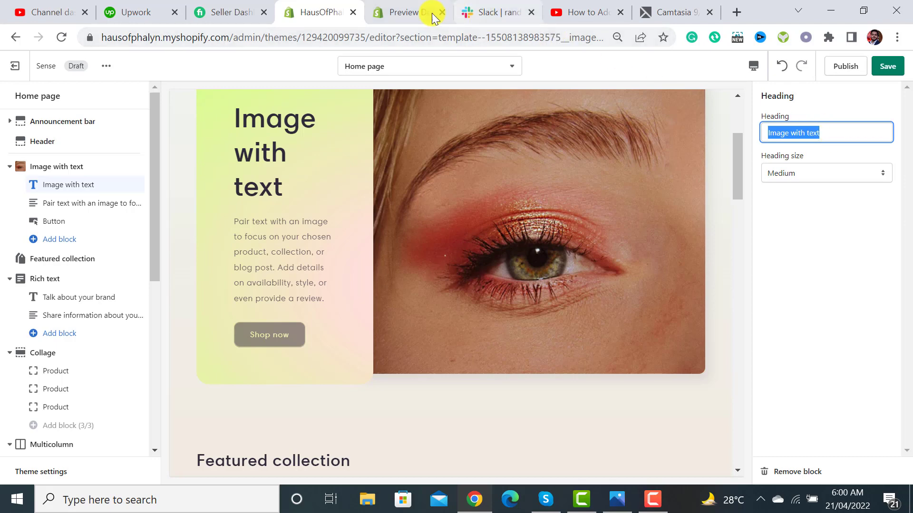
{"action": "left_click", "coordinate": [399, 13]}
{"action": "scroll", "coordinate": [794, 365], "scroll_direction": "up", "scroll_amount": 4}
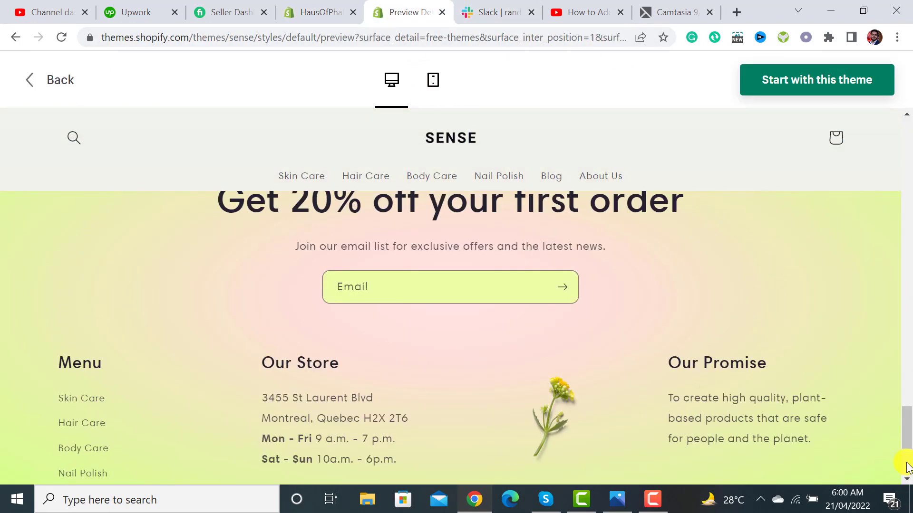
{"action": "left_click_drag", "start_coordinate": [907, 463], "coordinate": [909, 81]}
{"action": "scroll", "coordinate": [560, 281], "scroll_direction": "down", "scroll_amount": 1}
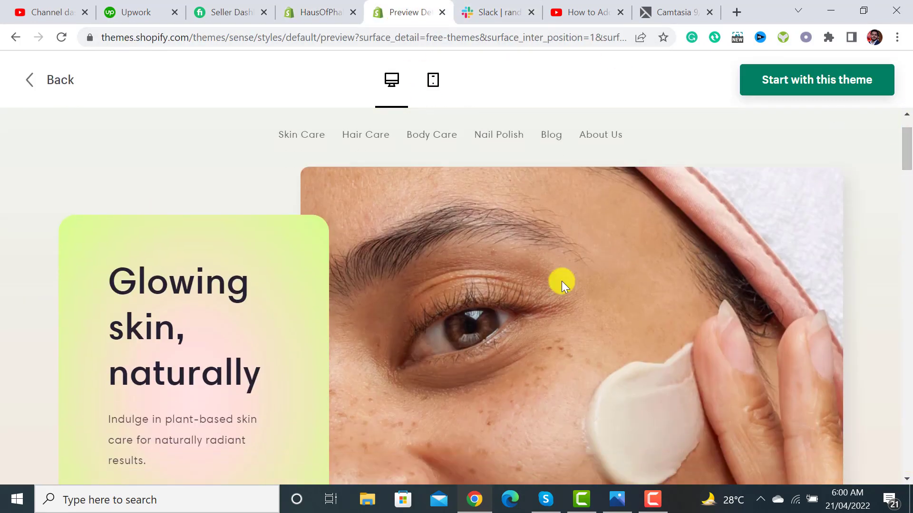
{"action": "left_click_drag", "start_coordinate": [260, 373], "coordinate": [110, 293]}
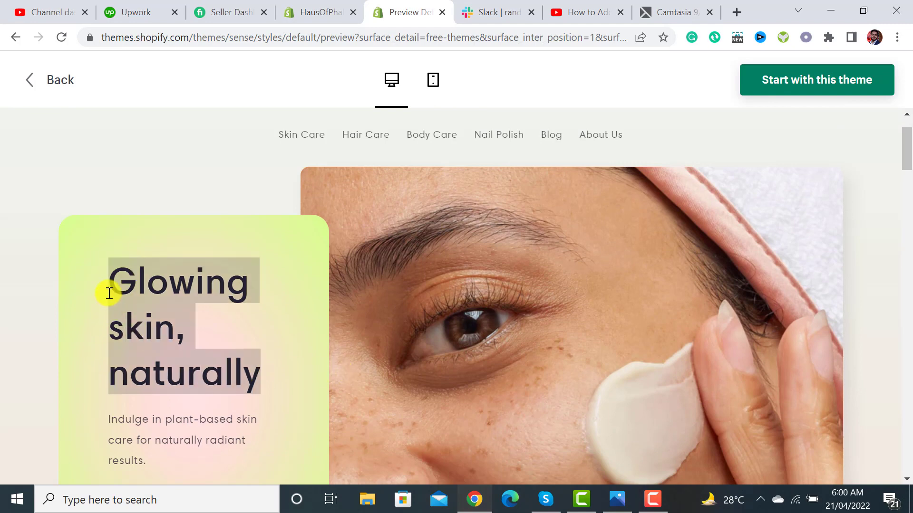
{"action": "left_click", "coordinate": [326, 6]}
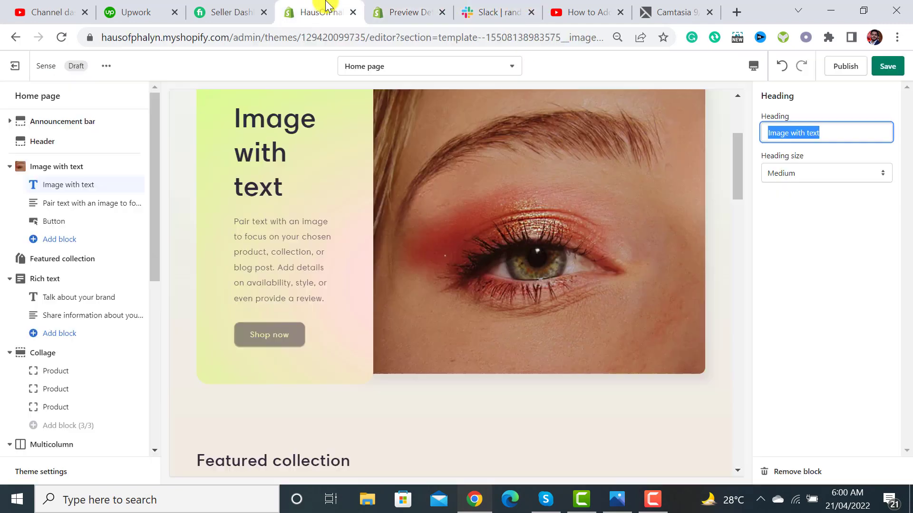